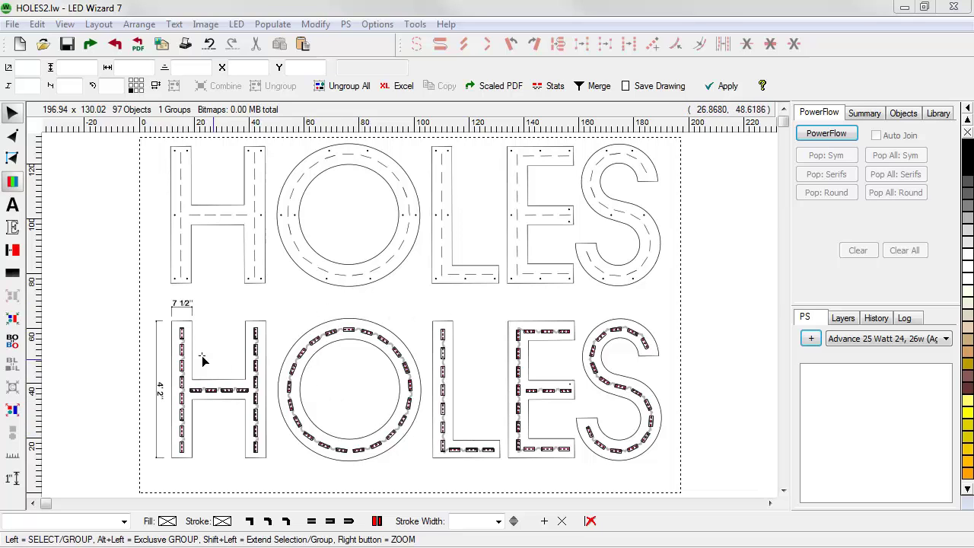
Examine the mounting holes around the LED modules in the lower H and O, including one hole's size.
left_click_drag(135, 307, 332, 461)
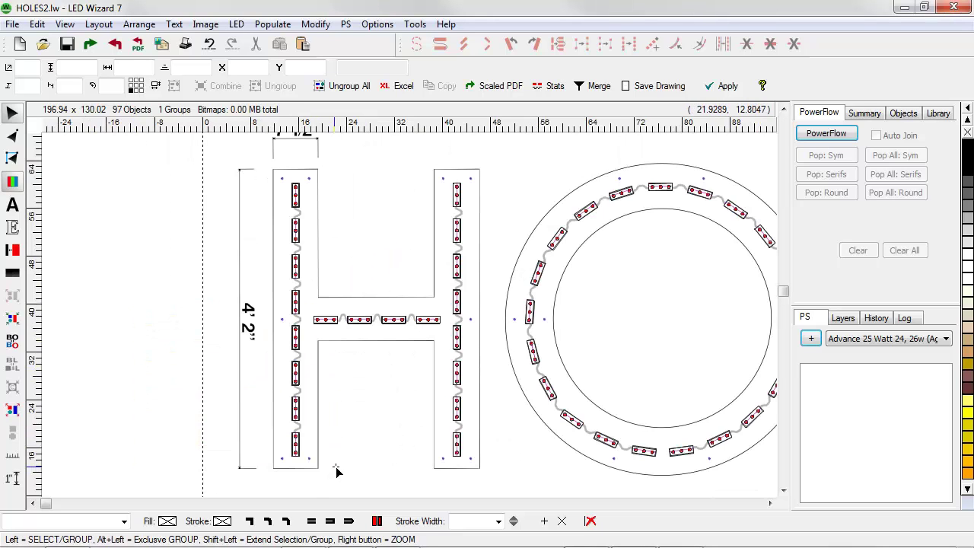
right_click(359, 429)
left_click_drag(238, 415, 368, 496)
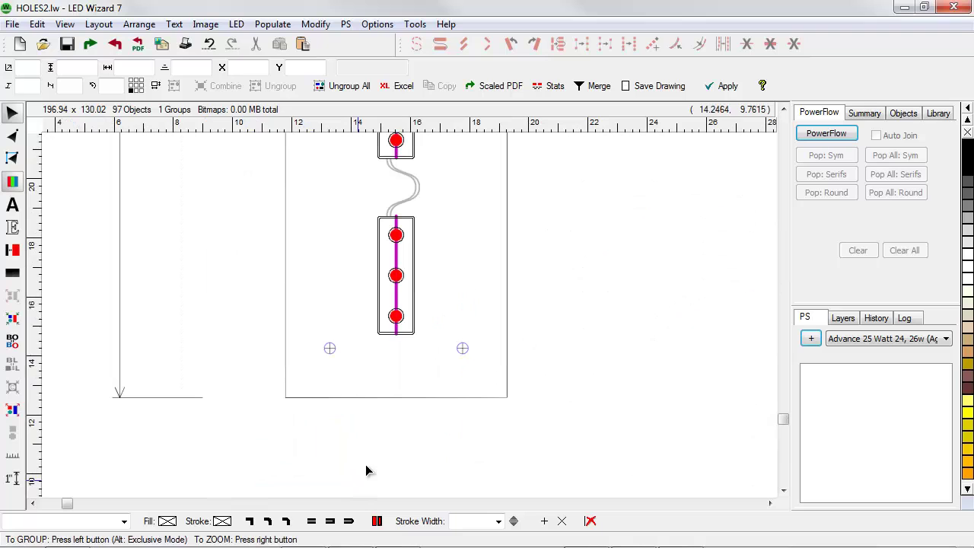
right_click(538, 358)
right_click(538, 357)
right_click(411, 366)
left_click_drag(406, 384, 571, 288)
left_click(509, 313)
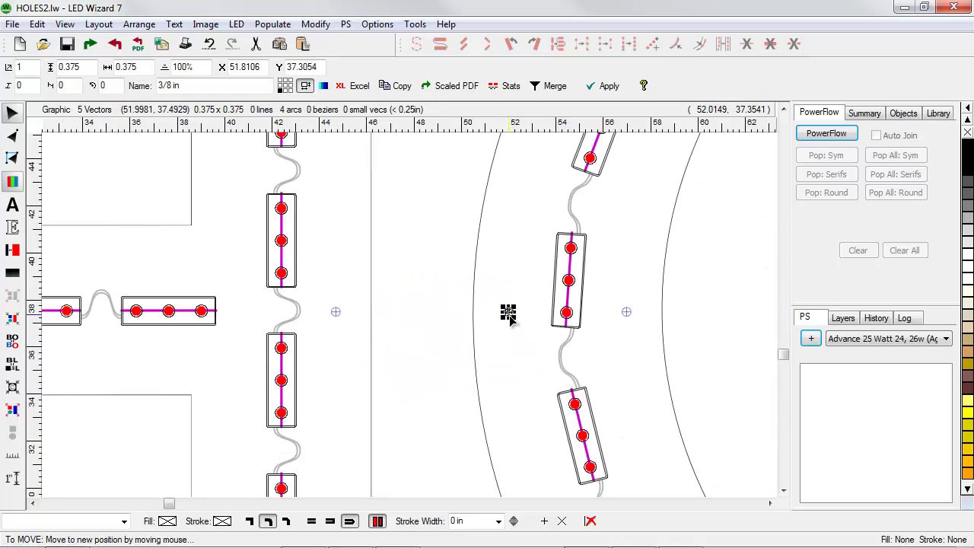
right_click(496, 302)
left_click_drag(492, 298, 542, 347)
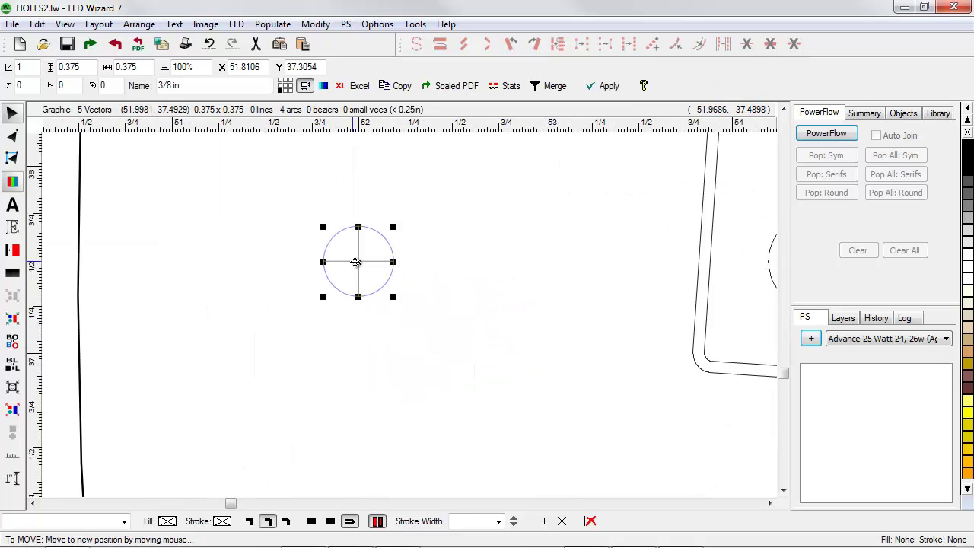
mouse_move(355, 261)
left_mouse_down()
mouse_move(404, 264)
mouse_move(444, 283)
mouse_move(363, 266)
left_mouse_up()
right_click(466, 296)
right_click(466, 297)
left_click(467, 297)
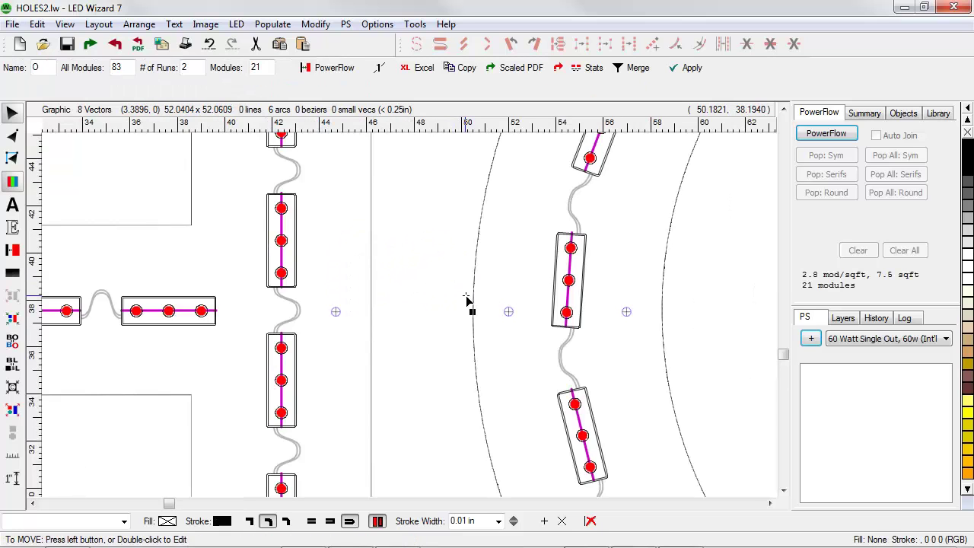
Examine the mounting holes and module lines along the bottoms of the upper O and E.
right_click(467, 298)
right_click(467, 297)
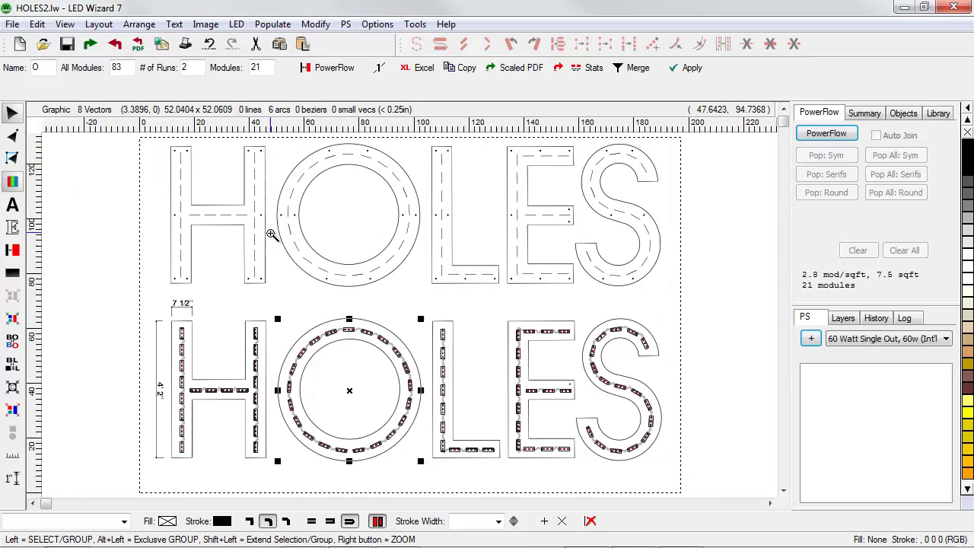
left_click_drag(272, 230, 412, 310)
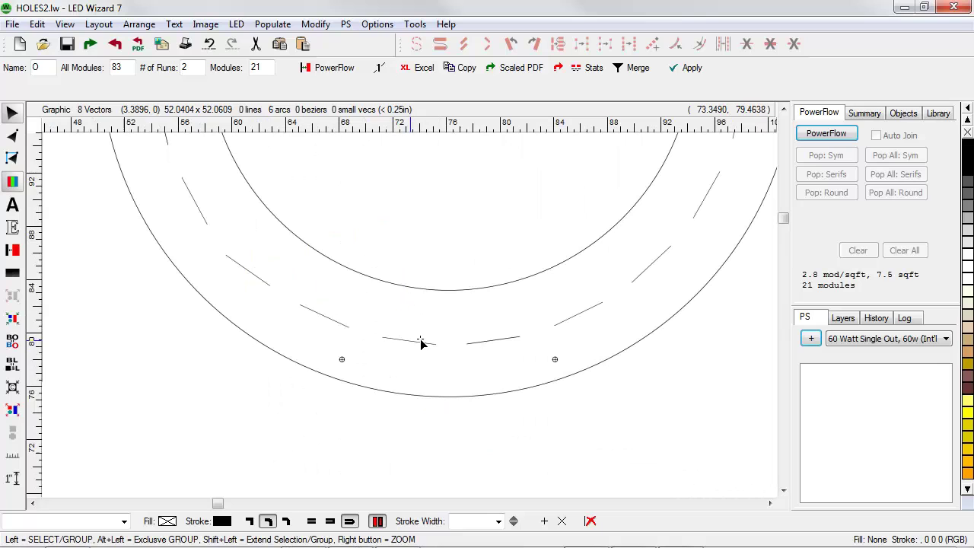
right_click(622, 362)
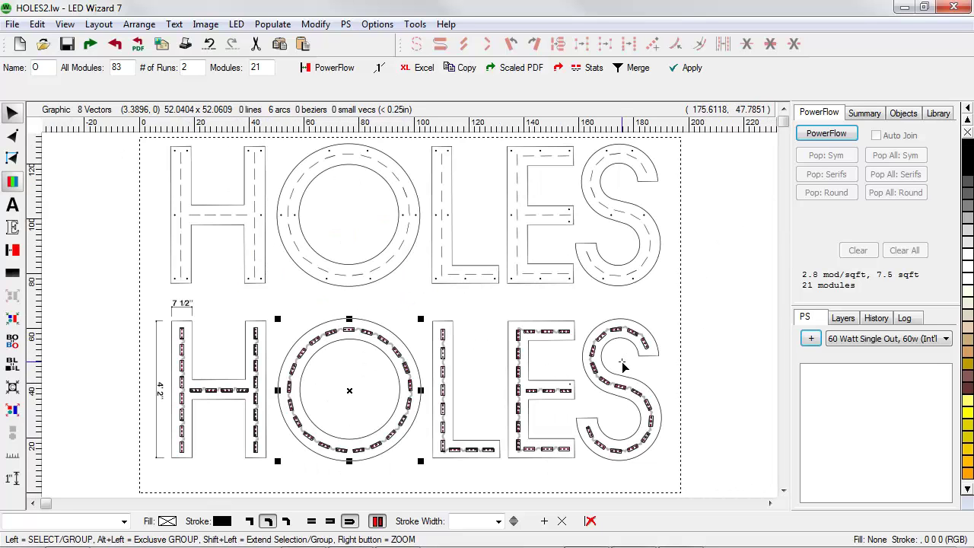
right_click(533, 277)
left_click_drag(497, 255, 592, 301)
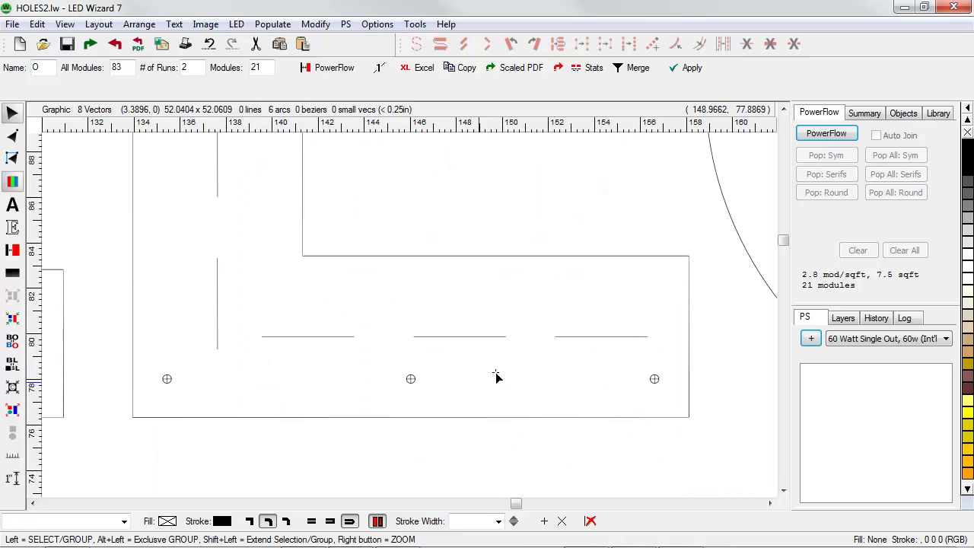
right_click(466, 317)
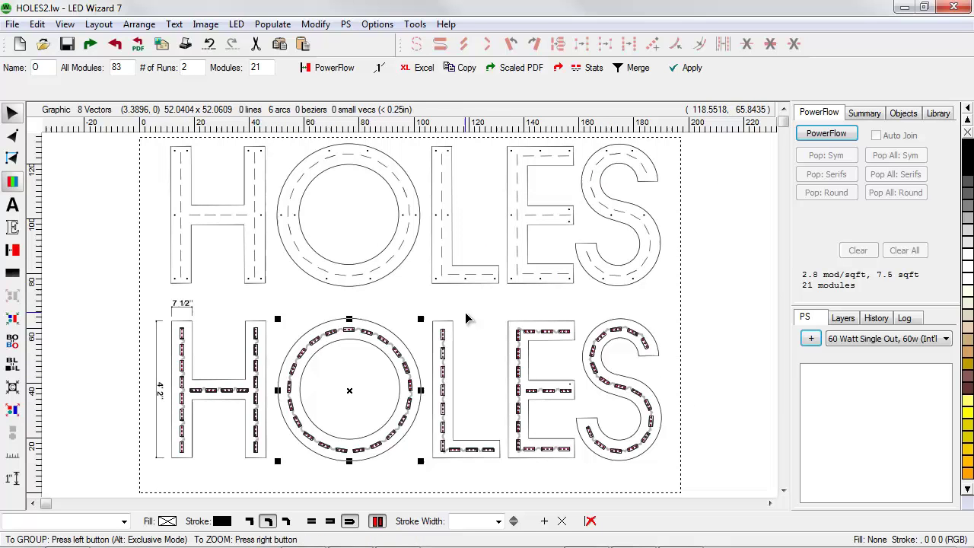
left_click(471, 302)
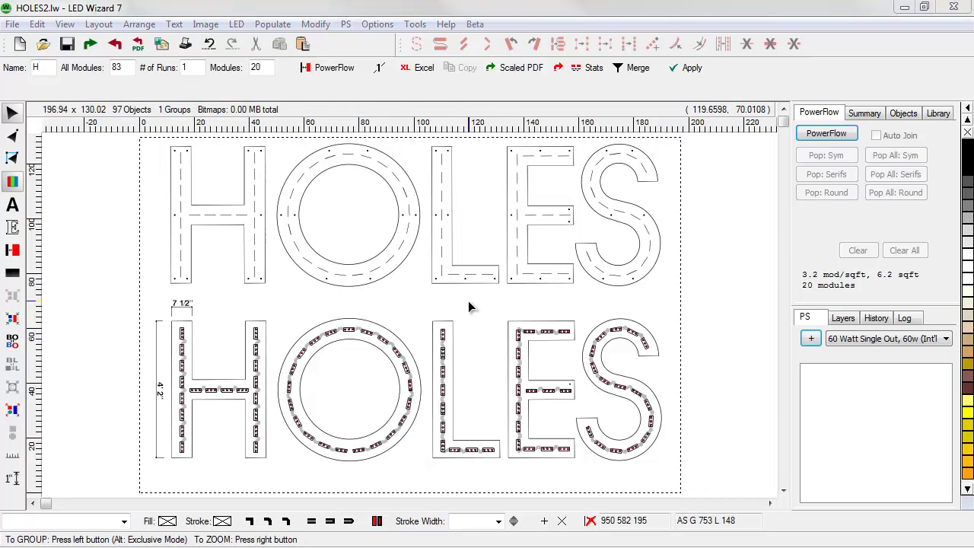
Open HOLES.lw from the Auto Mounting Holes folder without saving the changes to HOLES2.lw.
left_click(44, 43)
left_click(159, 80)
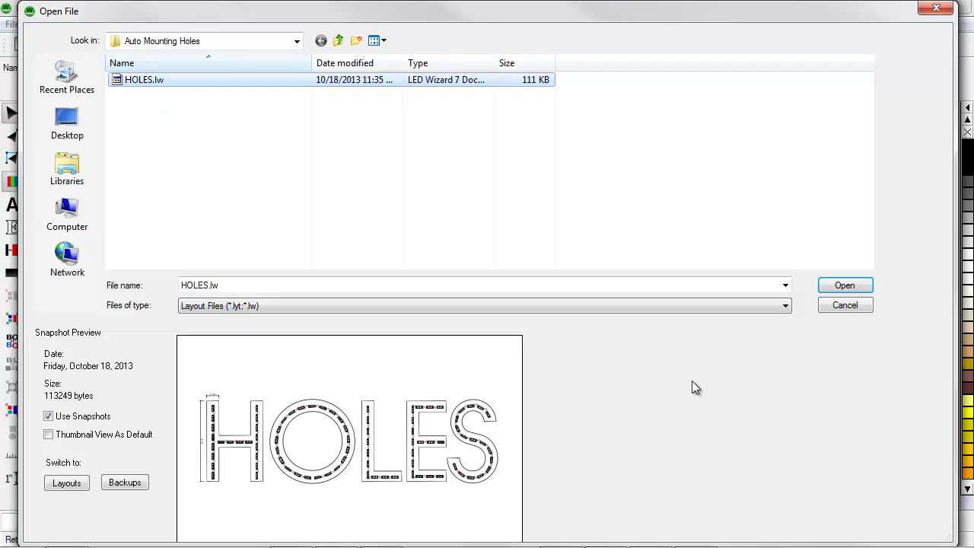
left_click(845, 285)
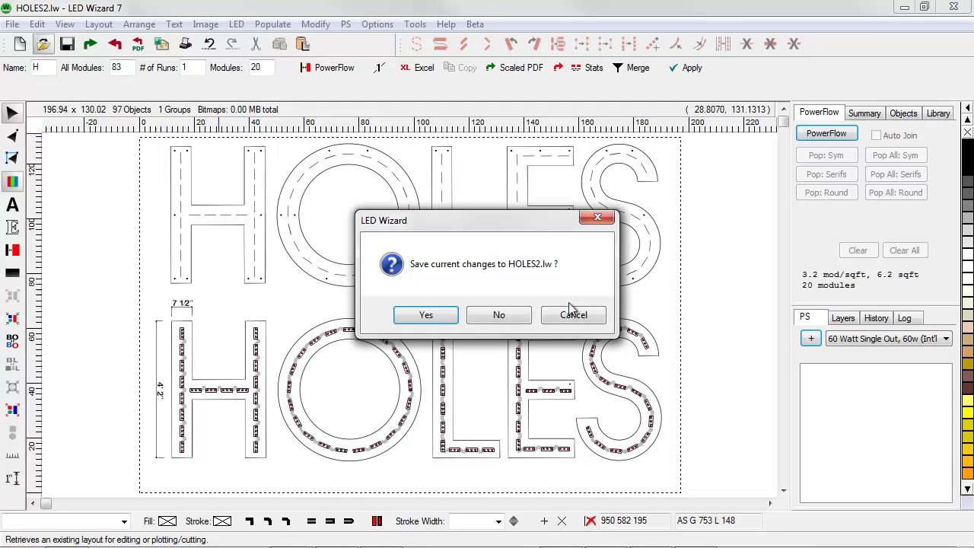
left_click(492, 316)
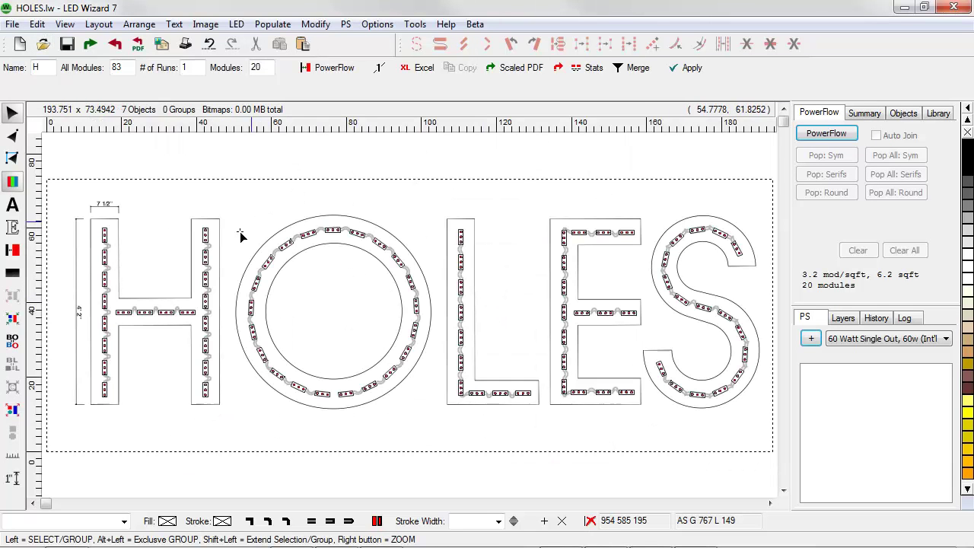
Select the five letter outlines H, O, L, E and S together and start the Auto Mounting Holes Tool on them.
left_click_drag(55, 198, 222, 358)
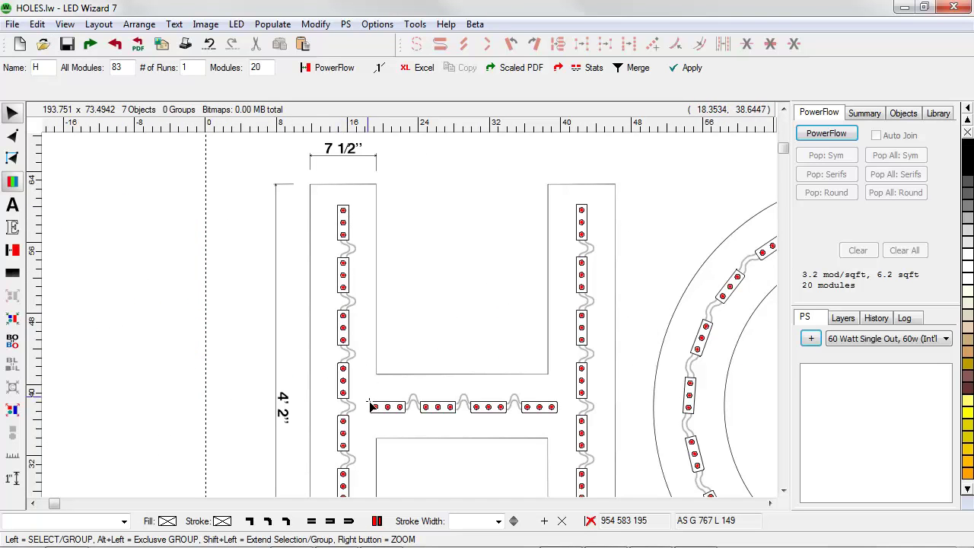
left_click_drag(319, 368, 380, 289)
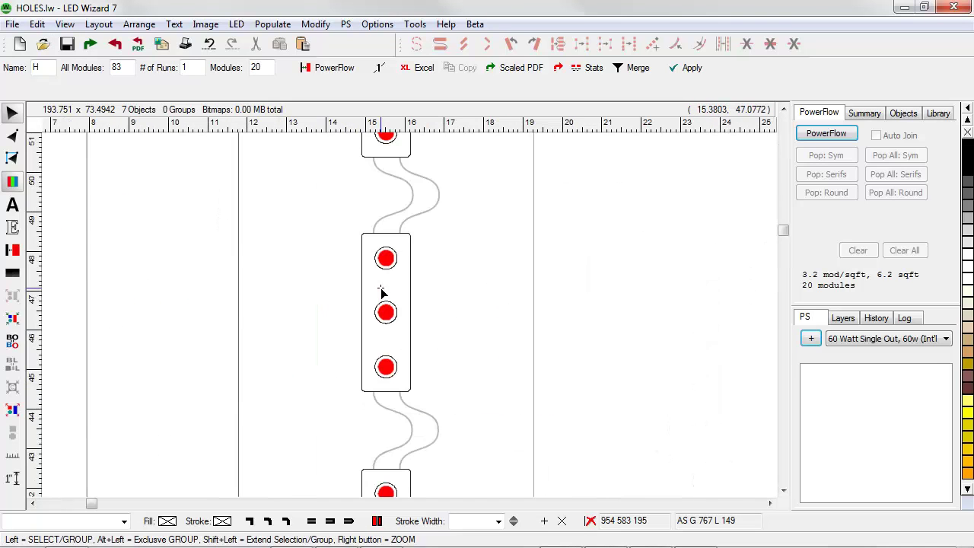
right_click(452, 323)
right_click(453, 327)
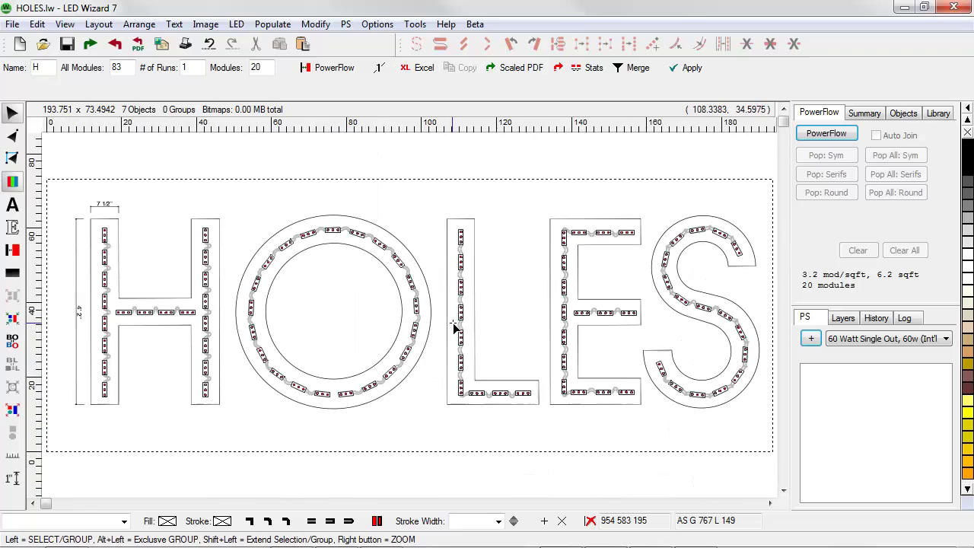
left_click(221, 391)
left_click(355, 403, "shift")
left_click(465, 402, "shift")
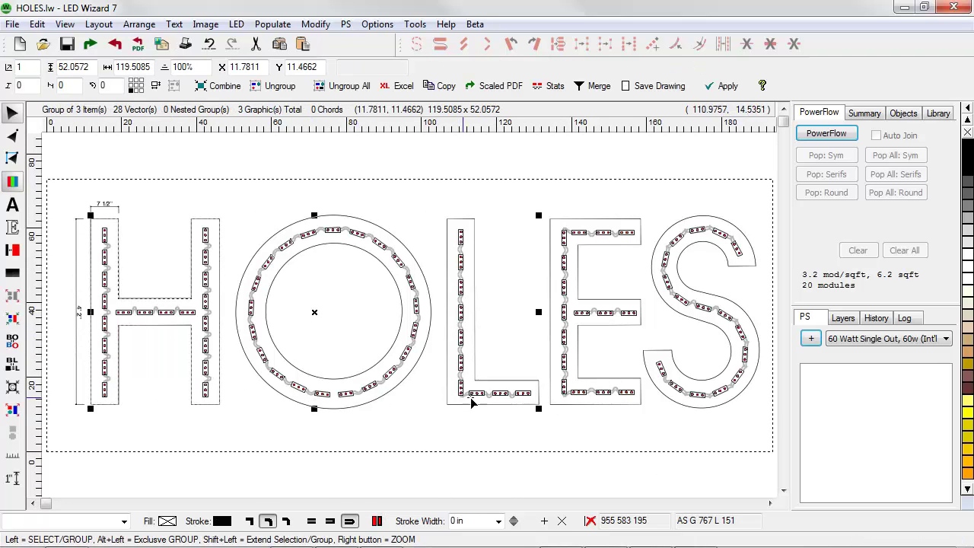
left_click(639, 409, "shift")
left_click(702, 407, "shift")
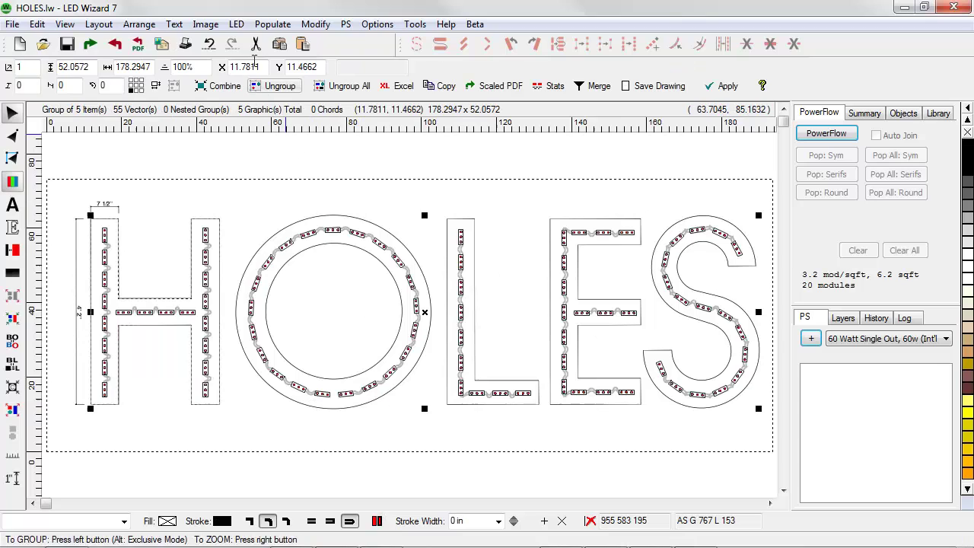
left_click(237, 24)
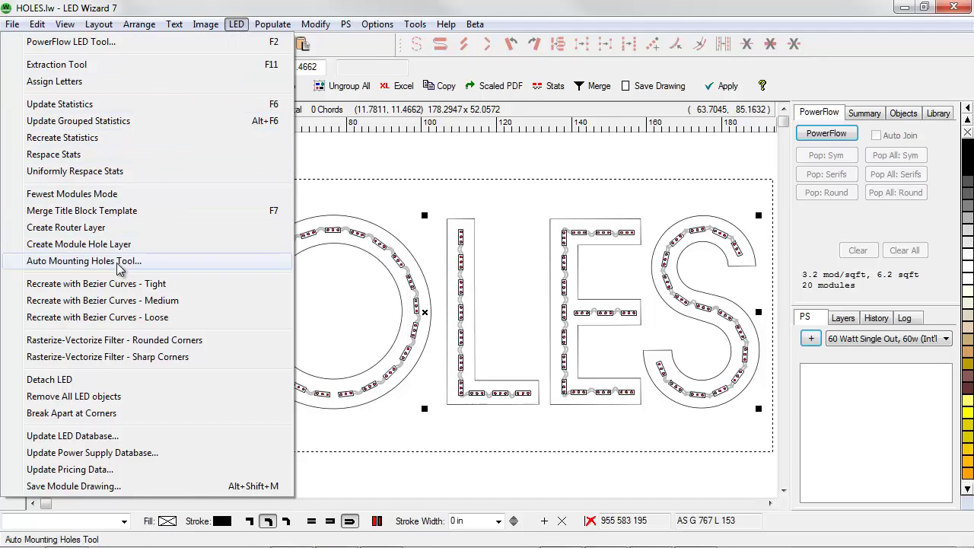
left_click(211, 264)
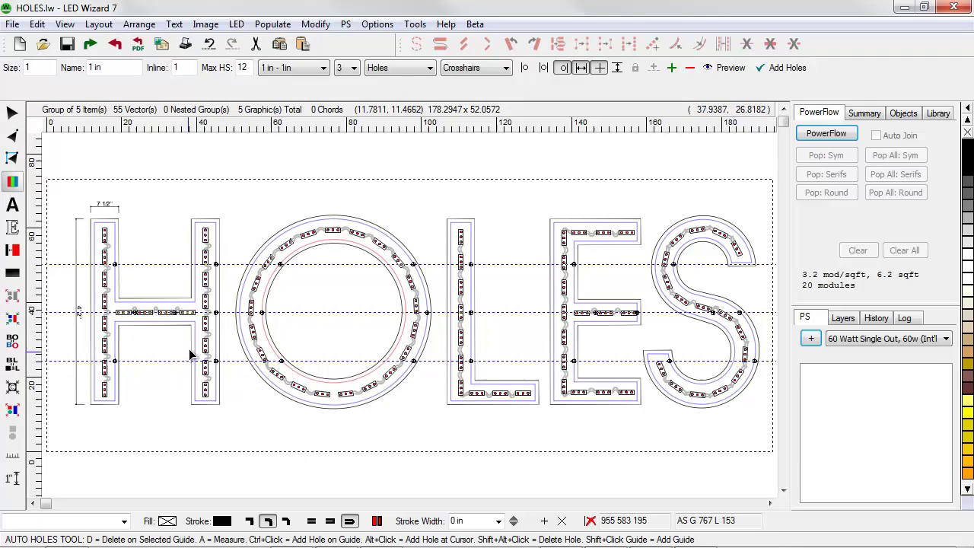
Try 2 and 4 horizontal hole guides across the letters, and return the number of guides to 3.
key("z")
left_click_drag(73, 233, 185, 289)
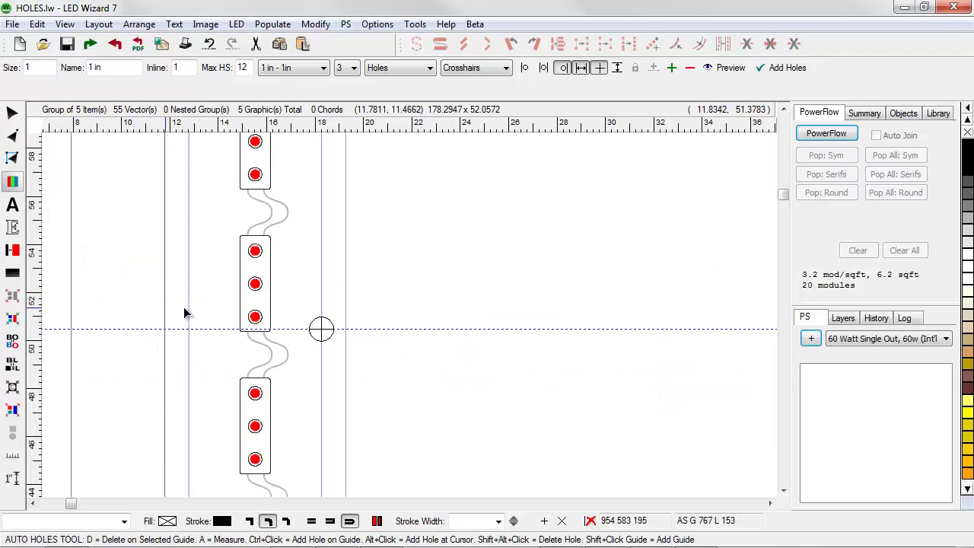
left_click(349, 67)
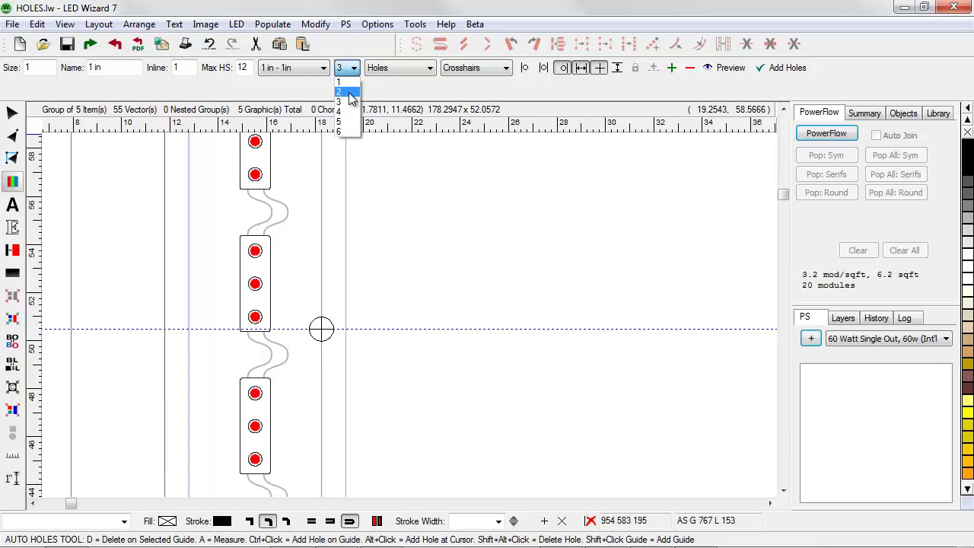
left_click(344, 90)
key("z")
left_click(428, 223)
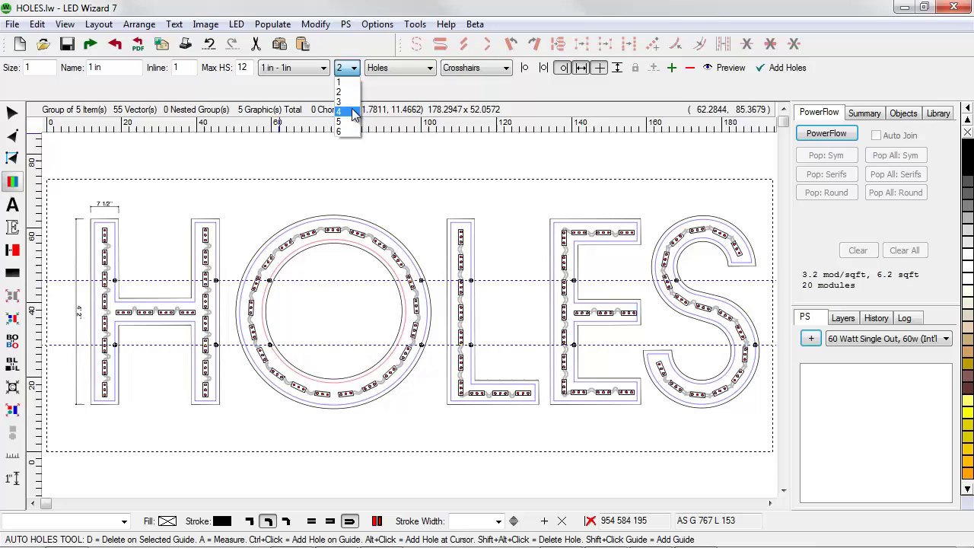
left_click(350, 108)
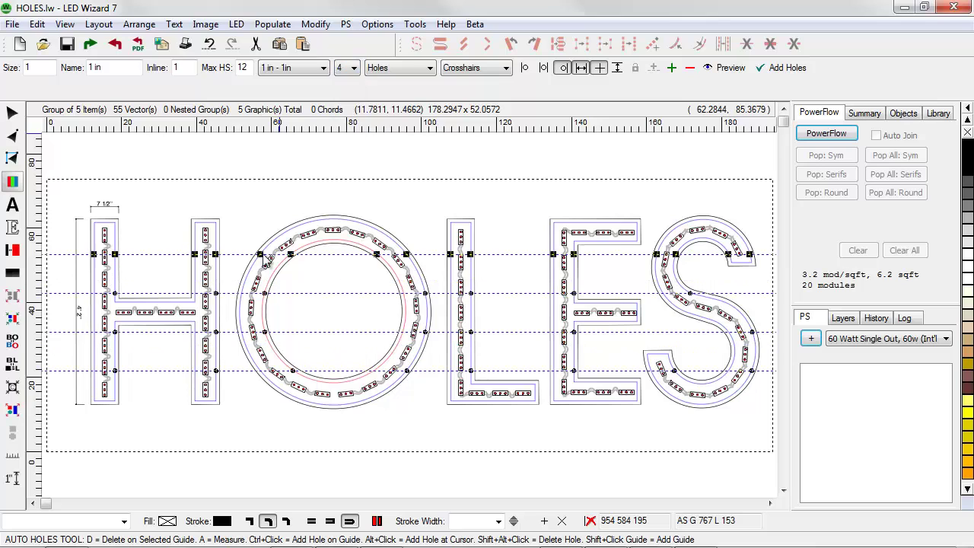
left_click(352, 68)
left_click(348, 101)
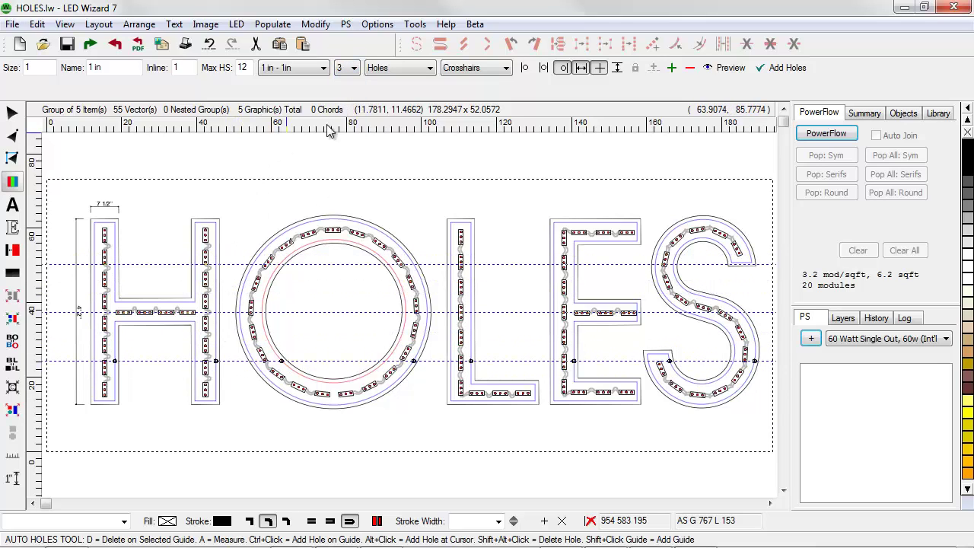
Set the mounting holes' inline distance from the letter outlines to 1.5.
key("z")
left_click_drag(60, 207, 210, 308)
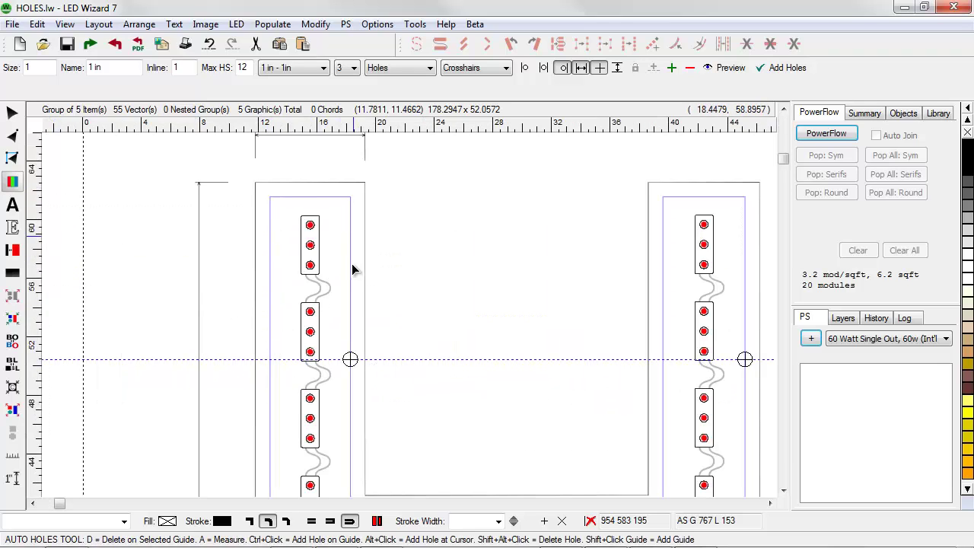
double_click(192, 67)
left_click(725, 67)
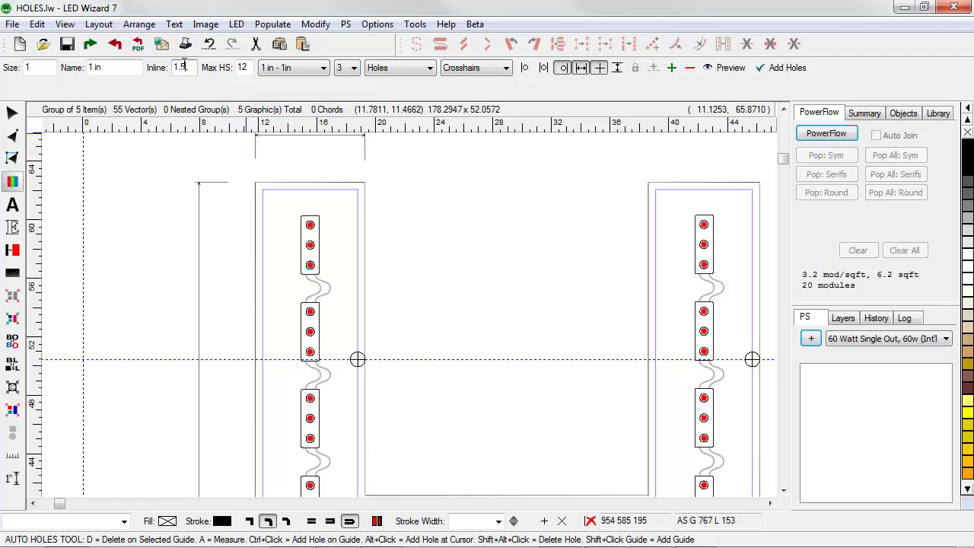
left_click(725, 67)
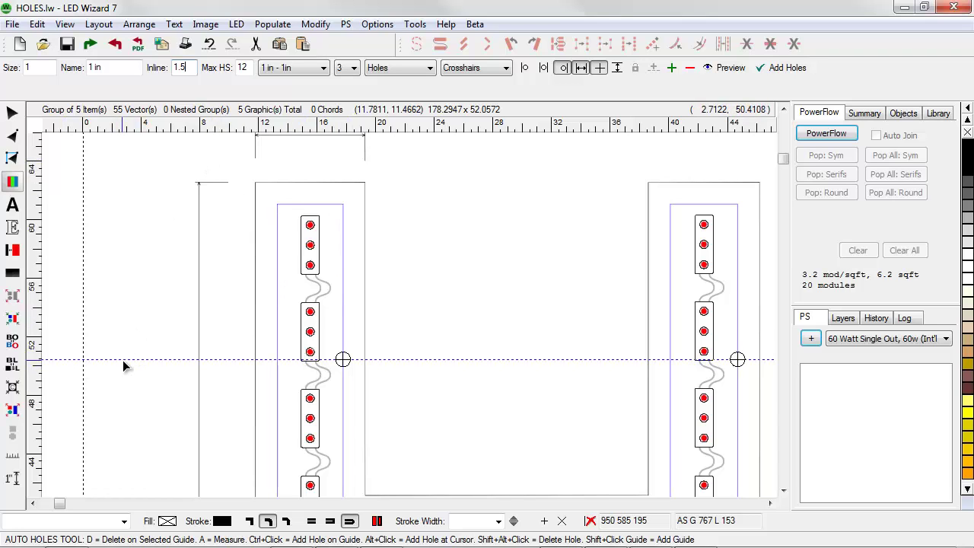
Move the uppermost hole guide to the H's top inline edge and the lowest guide to its bottom inline edge.
left_click_drag(123, 361, 146, 205)
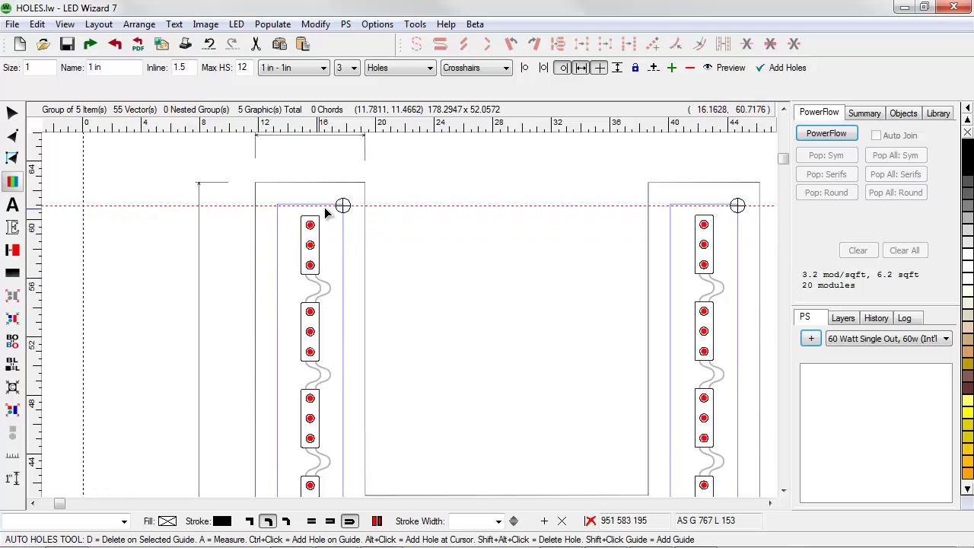
right_click(498, 278)
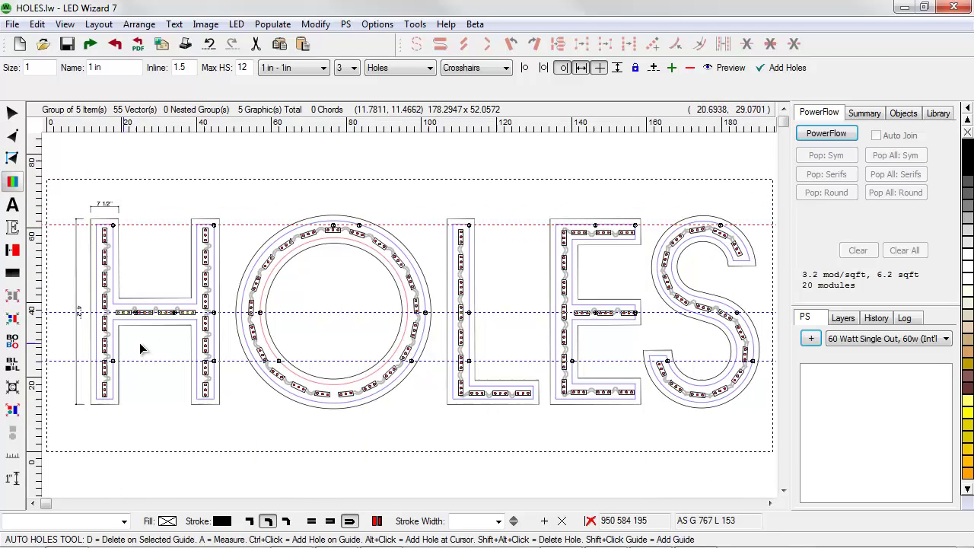
key("F2")
left_click_drag(171, 338, 64, 445)
left_click_drag(140, 220, 166, 360)
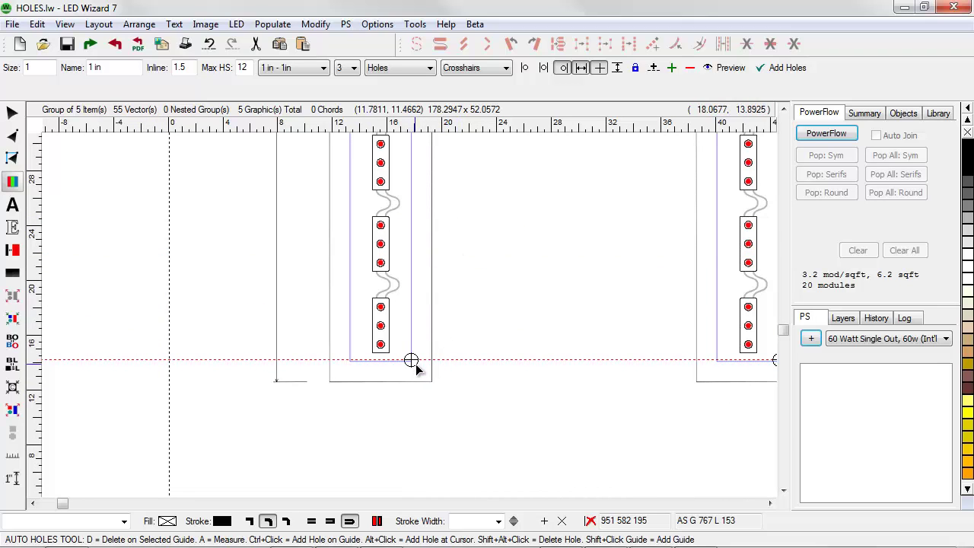
Add center-aligned and left-aligned holes on the guides while keeping the right-aligned ones.
left_click(545, 69)
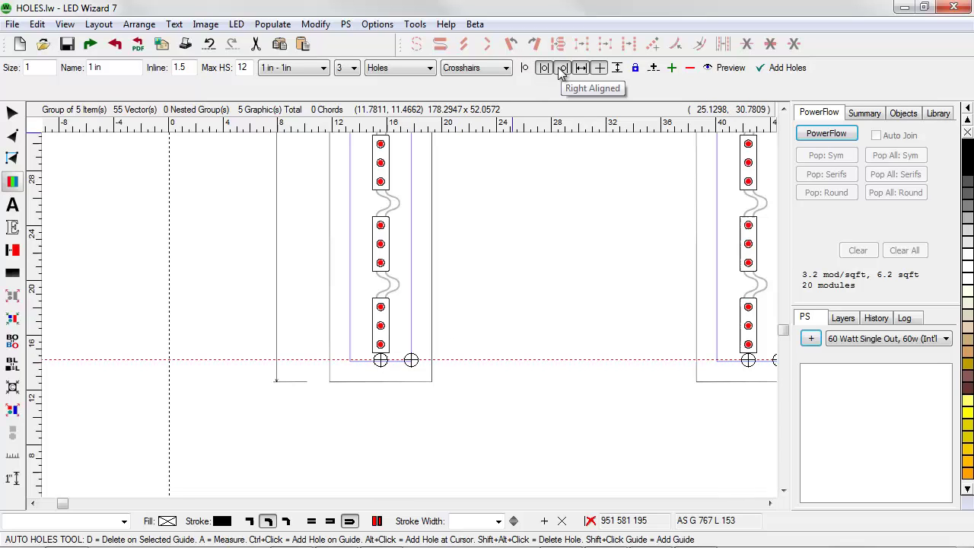
left_click(564, 69)
left_click(526, 68)
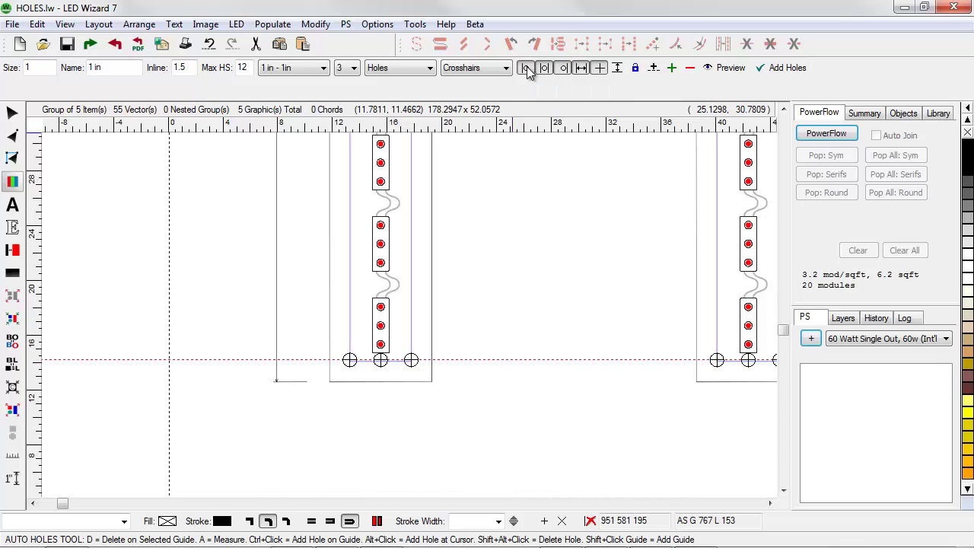
left_click_drag(294, 322, 472, 387)
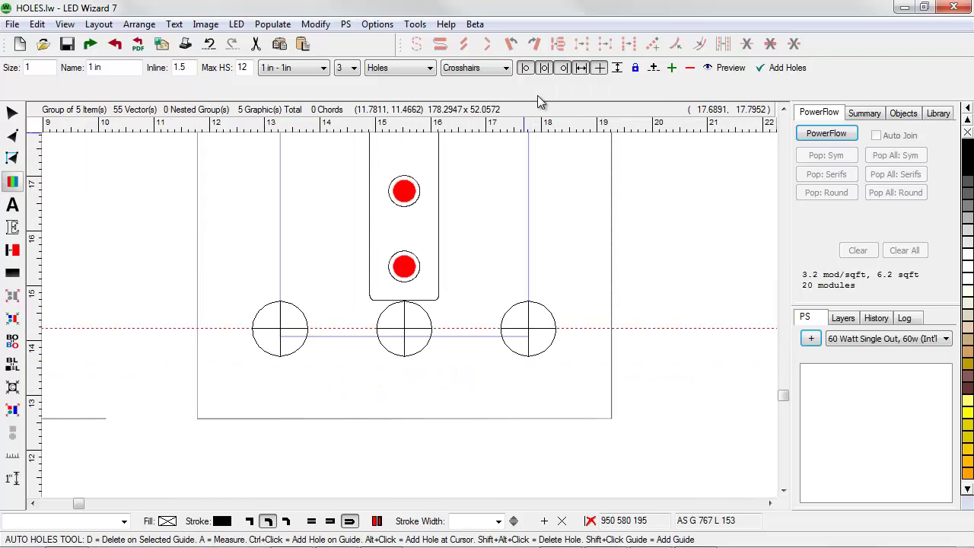
Remove the center-aligned and right-aligned holes from the guides, keeping only the left-aligned ones.
left_click(549, 69)
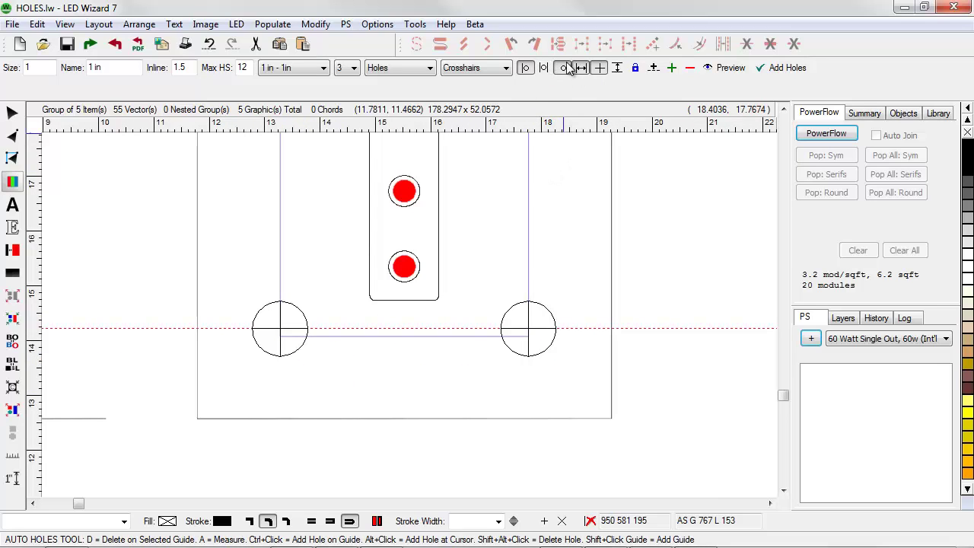
left_click(564, 68)
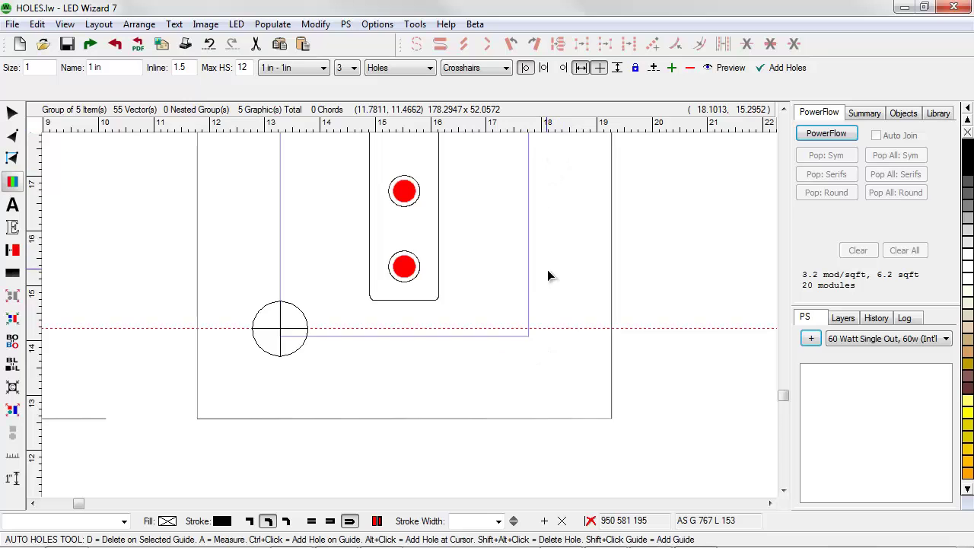
right_click(547, 269)
right_click(482, 272)
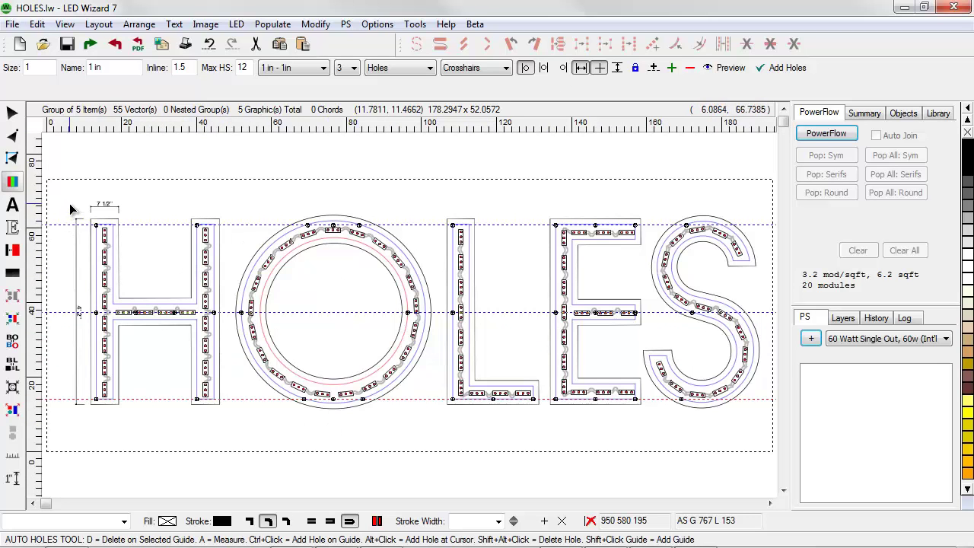
Set the mounting hole size to the 3/8 in preset and preview the smaller holes on the H.
key("z")
left_click_drag(69, 202, 202, 279)
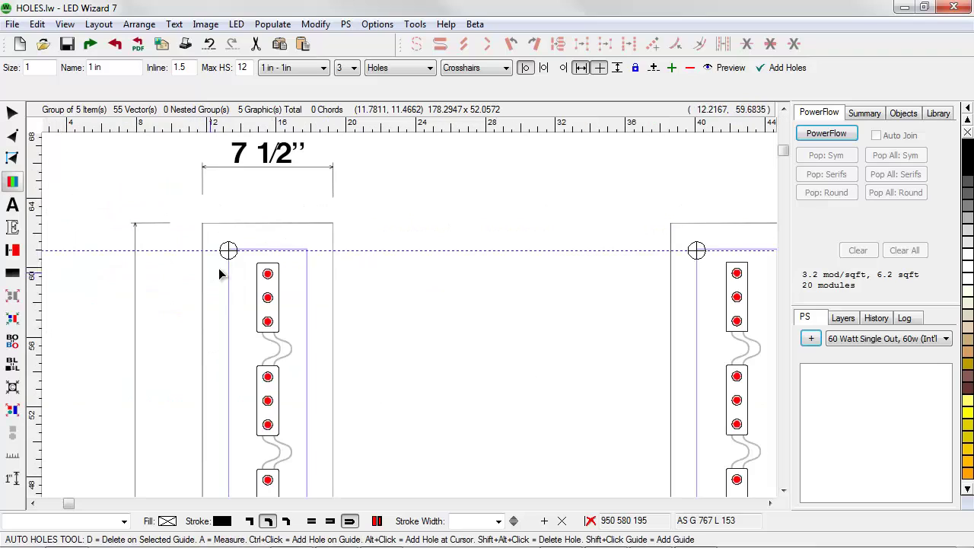
left_click(182, 249)
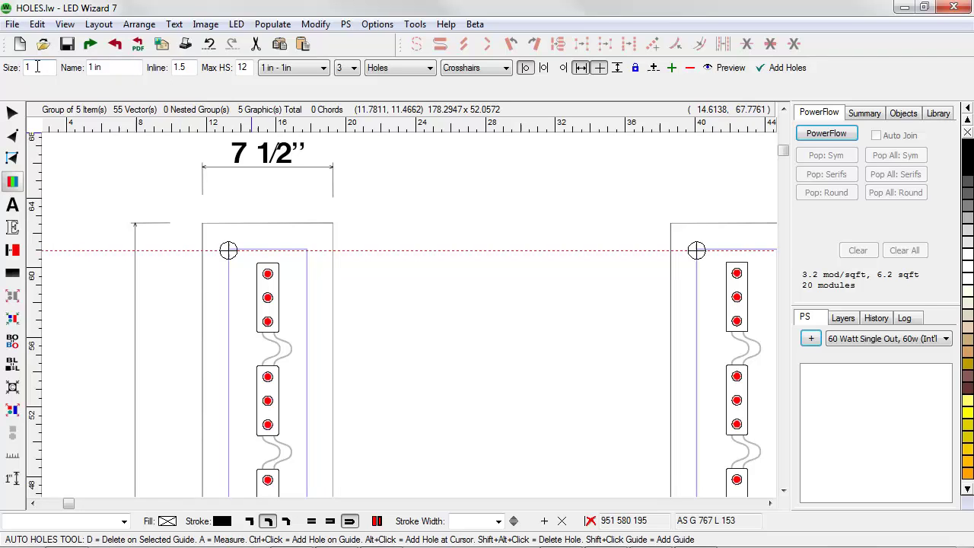
left_click(319, 70)
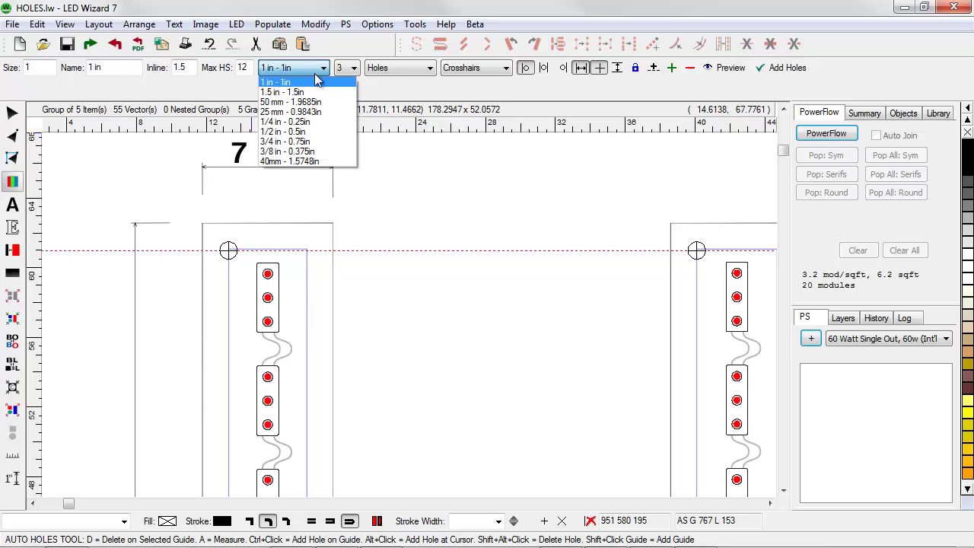
left_click(318, 151)
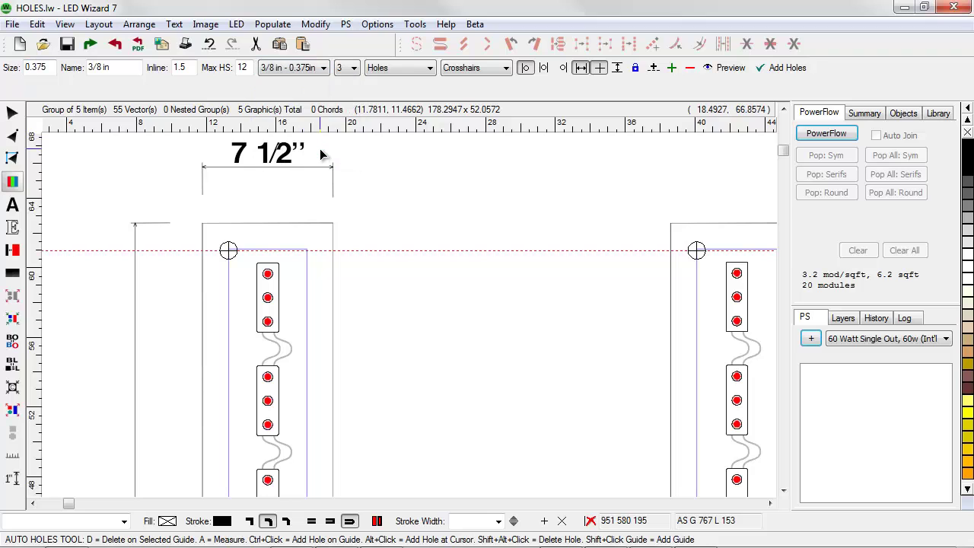
left_click(728, 68)
left_click_drag(169, 225, 326, 280)
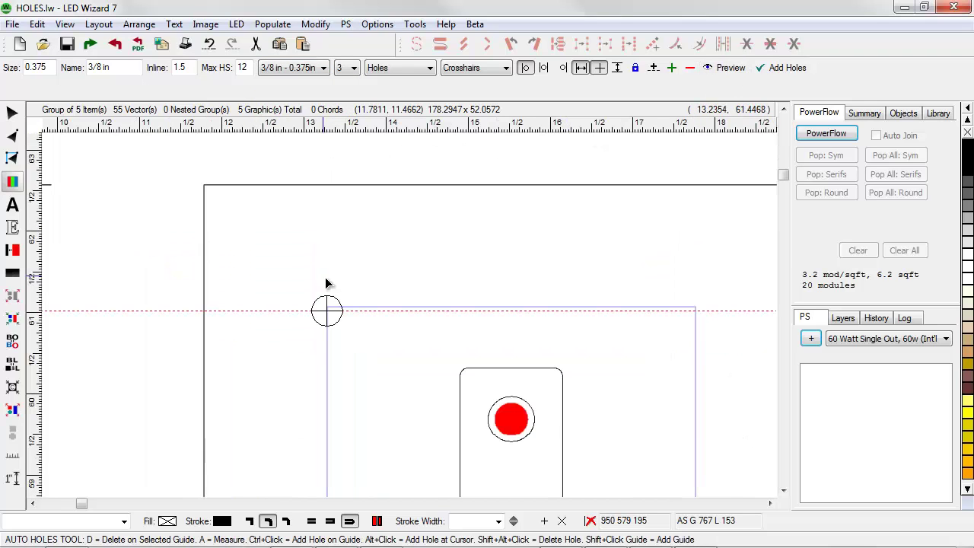
key("F3")
key("F3")
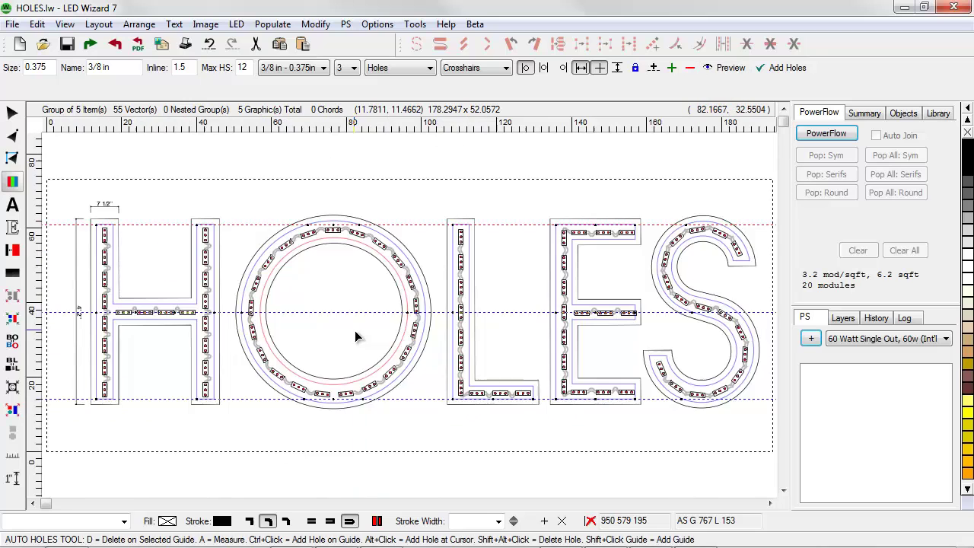
key("F2")
left_click_drag(55, 363, 254, 270)
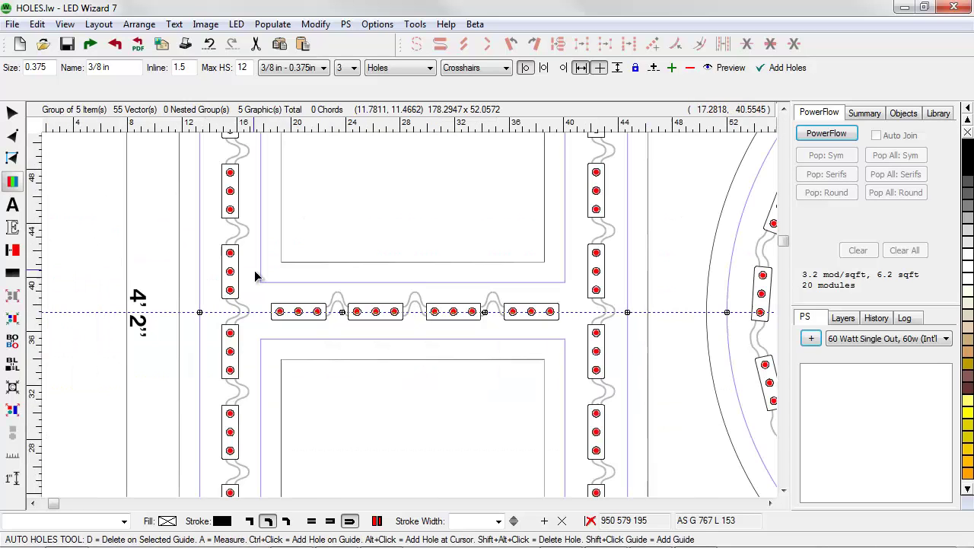
key("F4")
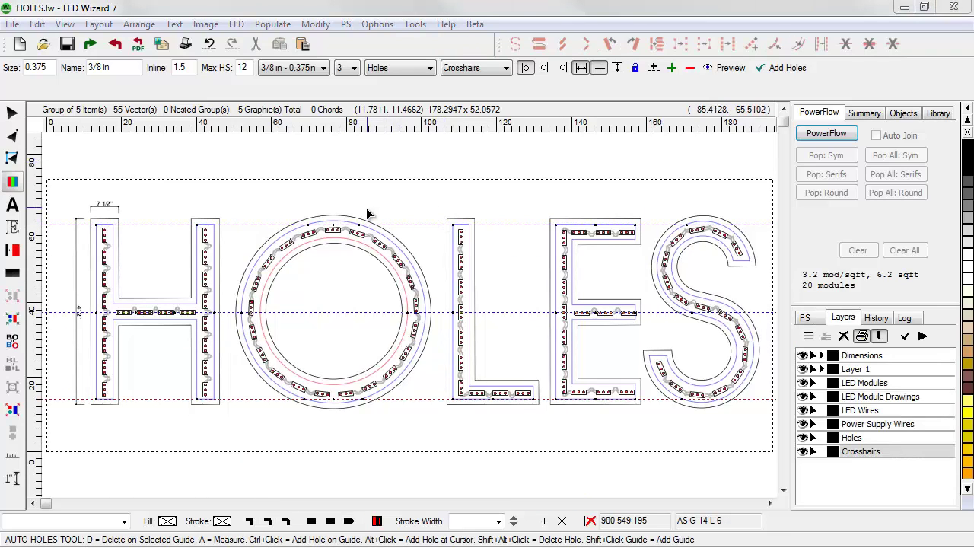
Turn off the crosshairs inside the mounting holes while viewing the L's upper corner, and turn them back on.
key("z")
left_click_drag(431, 205, 491, 251)
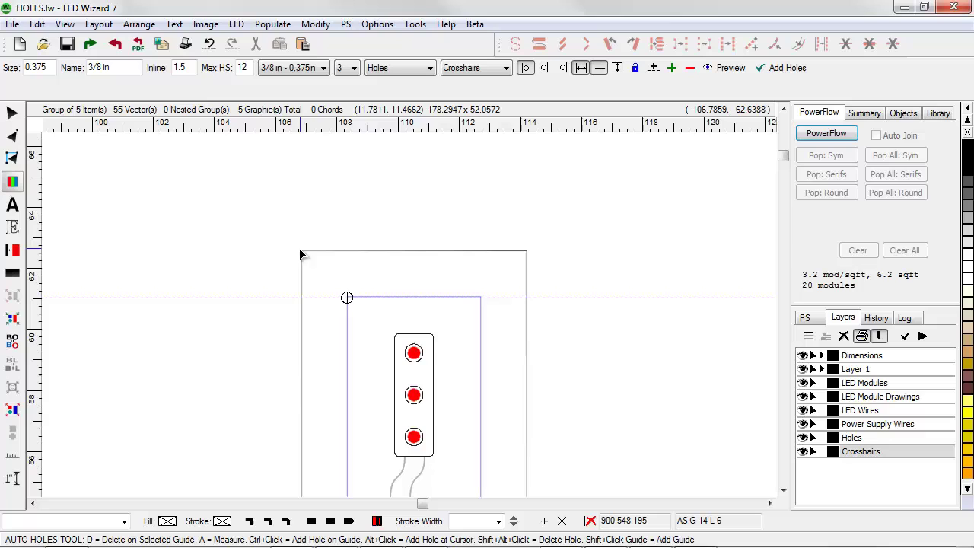
key("F2")
left_click_drag(302, 255, 435, 342)
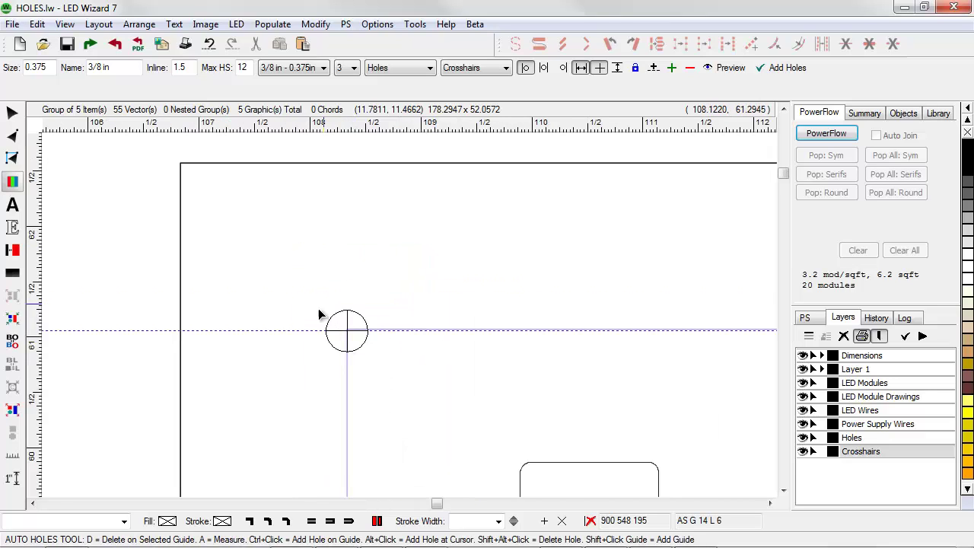
left_click(601, 68)
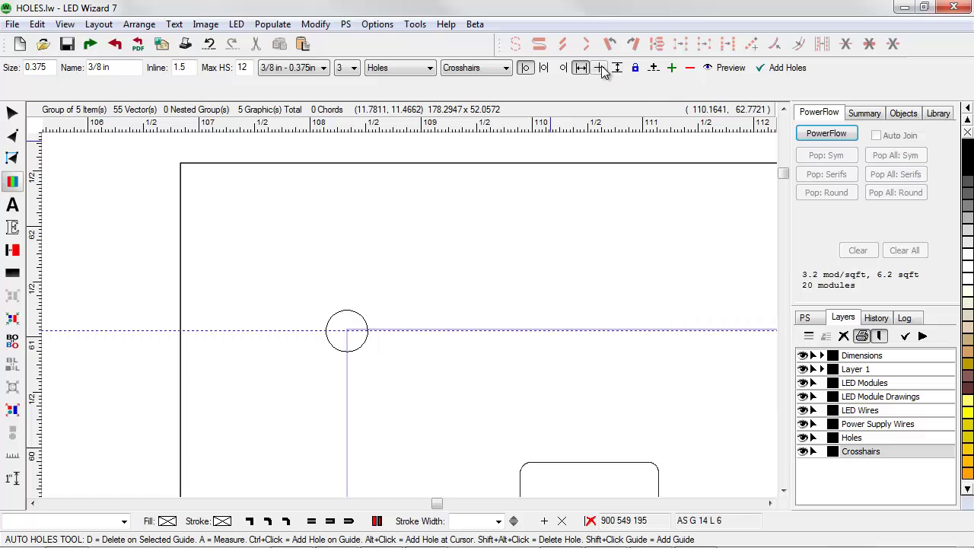
left_click(600, 68)
left_click(601, 68)
Assign the mounting holes to the Holes layer and their crosshairs to the Crosshairs layer.
left_click(420, 70)
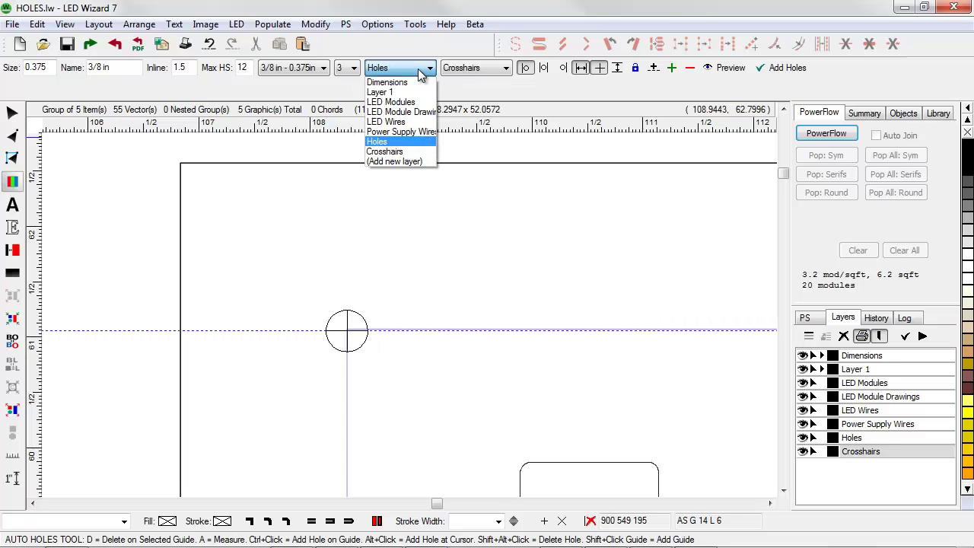
left_click(414, 142)
left_click(470, 69)
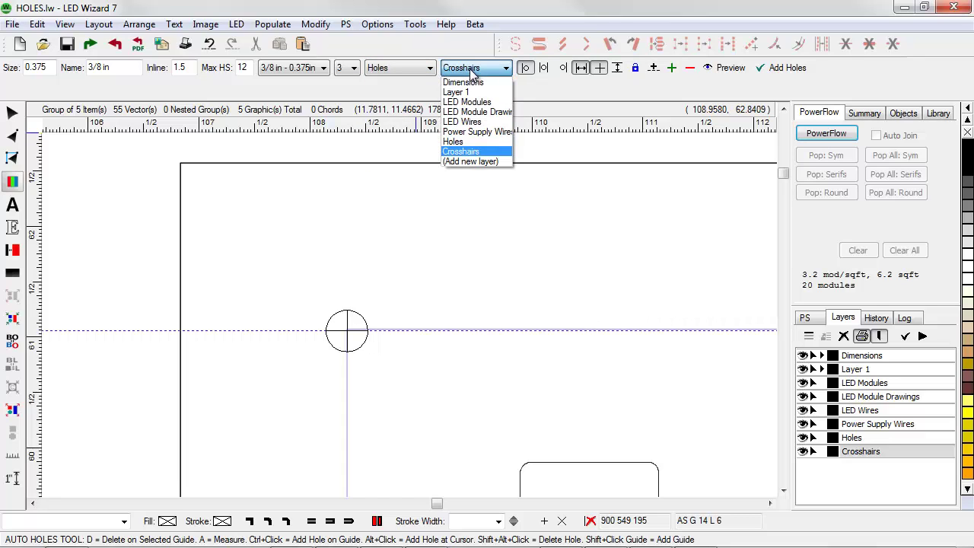
left_click(495, 153)
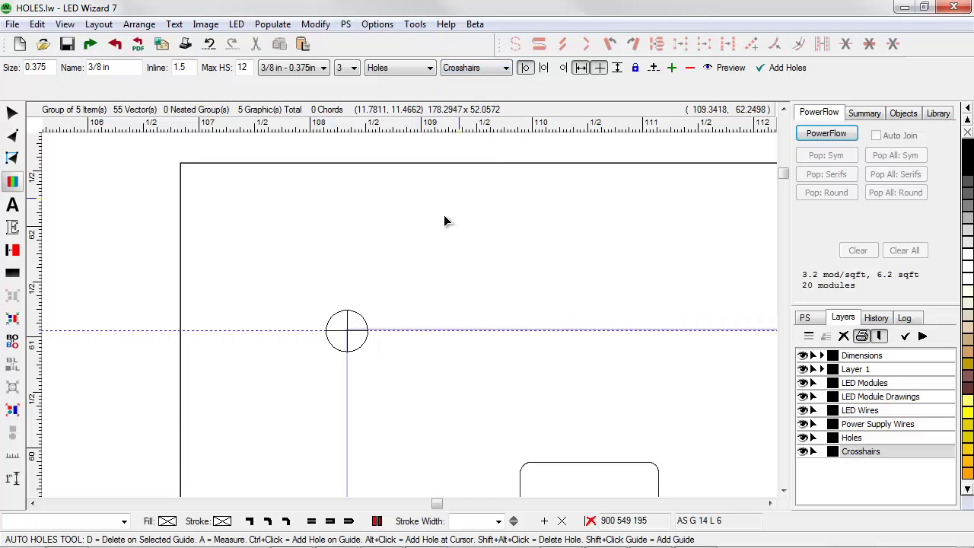
Try a maximum hole spacing of 6 on the foot of the L, and set the spacing to 24.
scroll(341, 291, "down", 3)
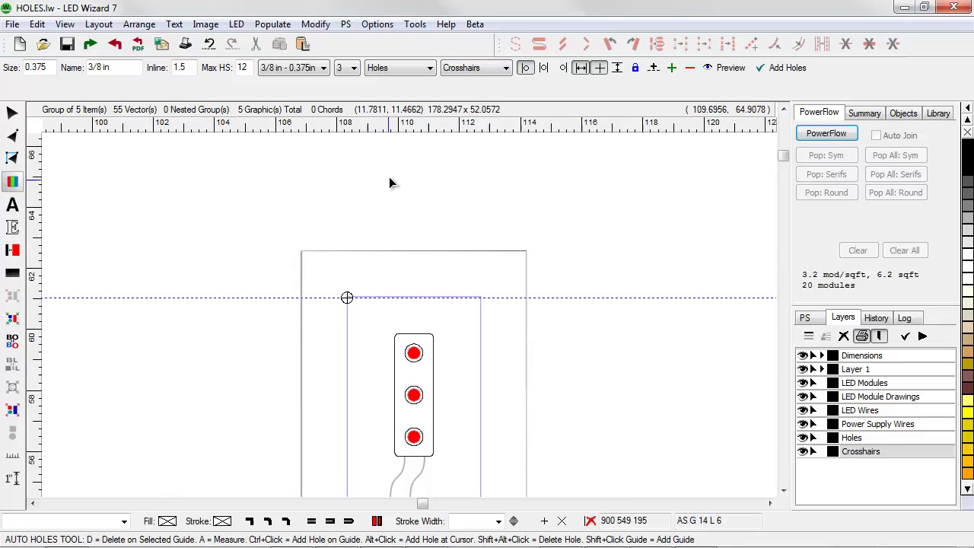
right_click(423, 261)
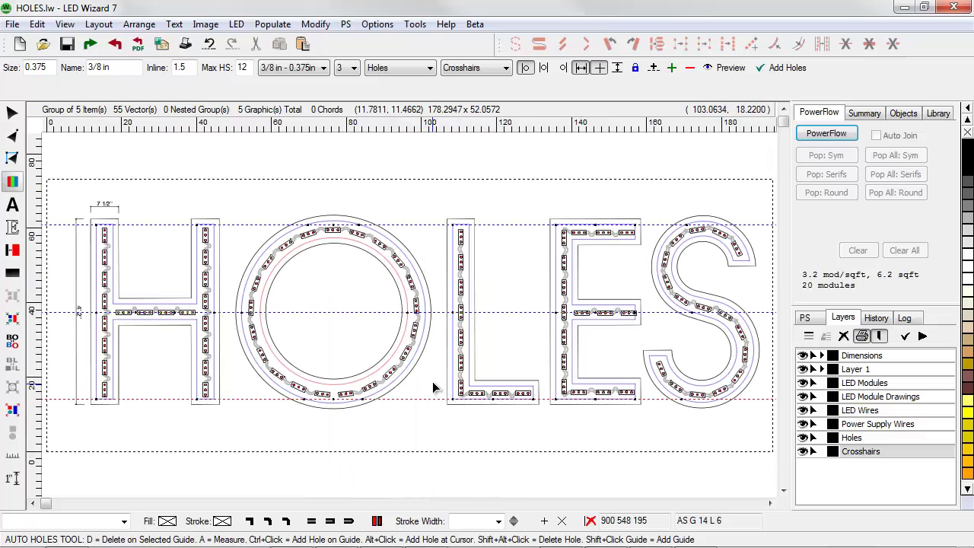
left_click_drag(431, 368, 553, 421)
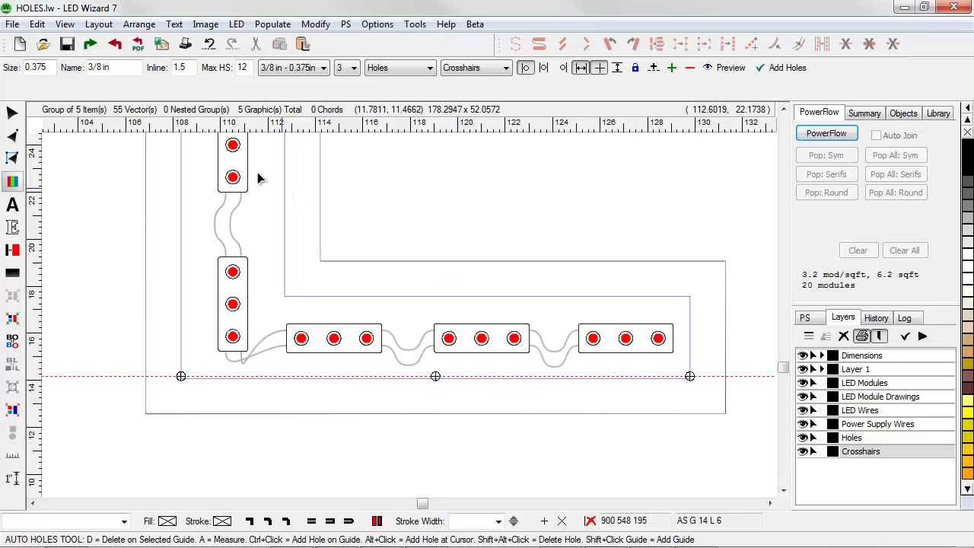
double_click(245, 67)
left_click(708, 67)
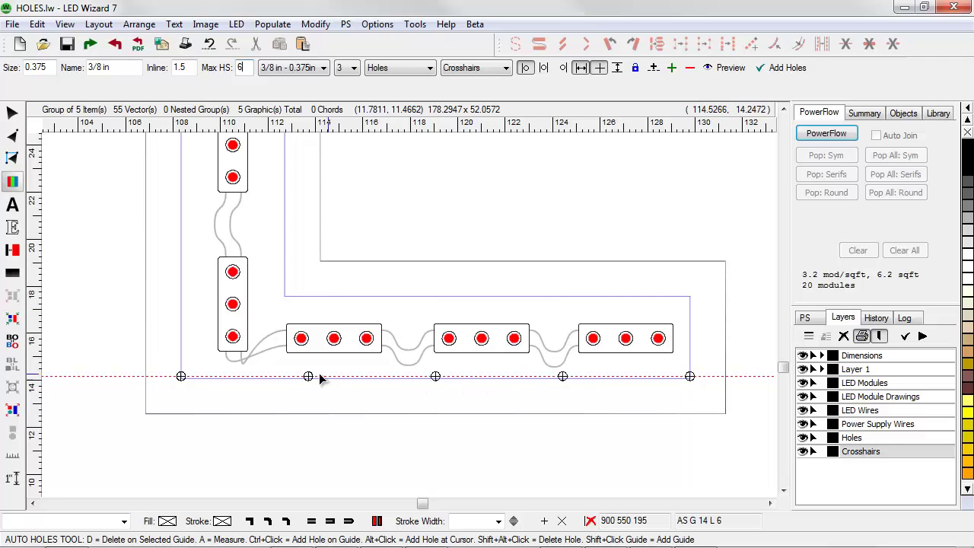
double_click(245, 67)
left_click(715, 69)
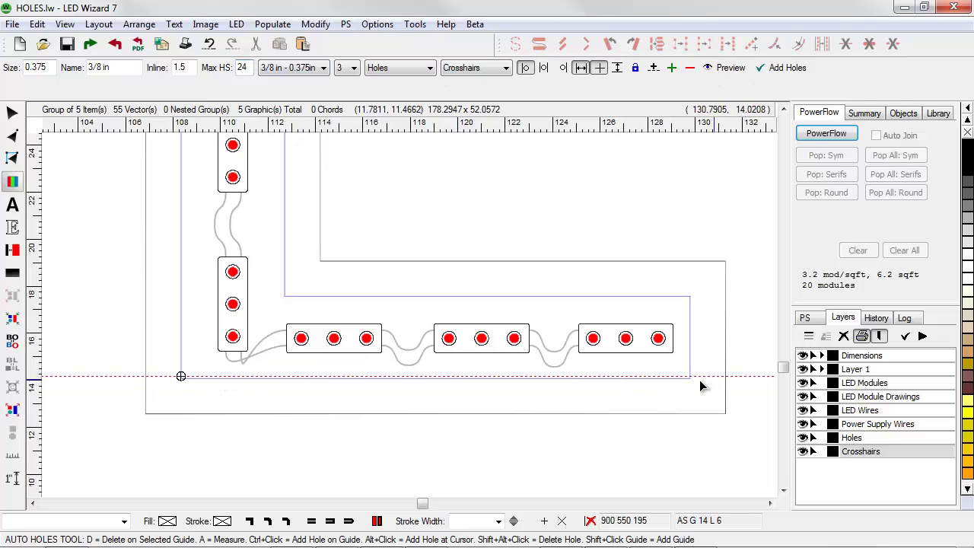
Add right-aligned holes to the guides alongside the left-aligned ones, leaving out the center-aligned holes.
left_click(545, 71)
left_click(563, 70)
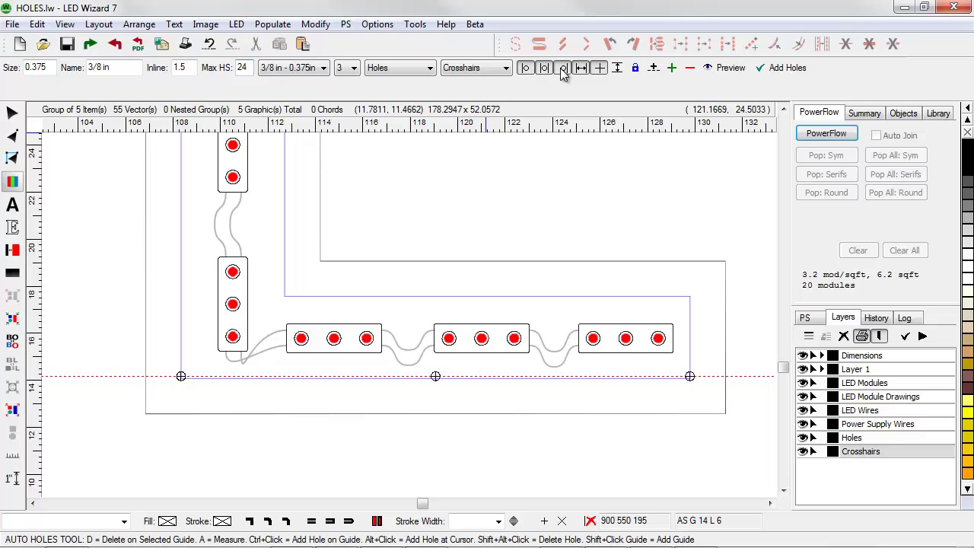
left_click(544, 70)
key("F4")
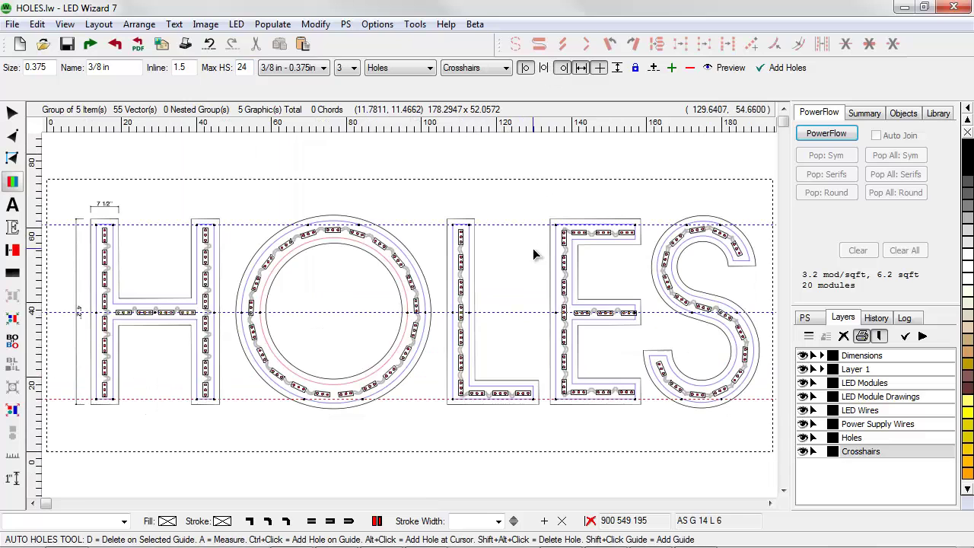
key("F2")
left_click_drag(262, 283, 464, 203)
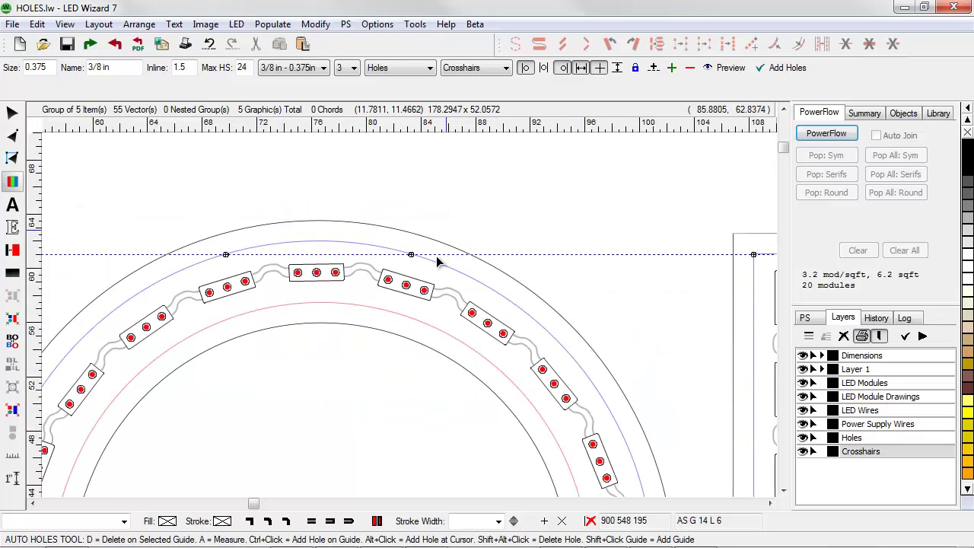
key("F4")
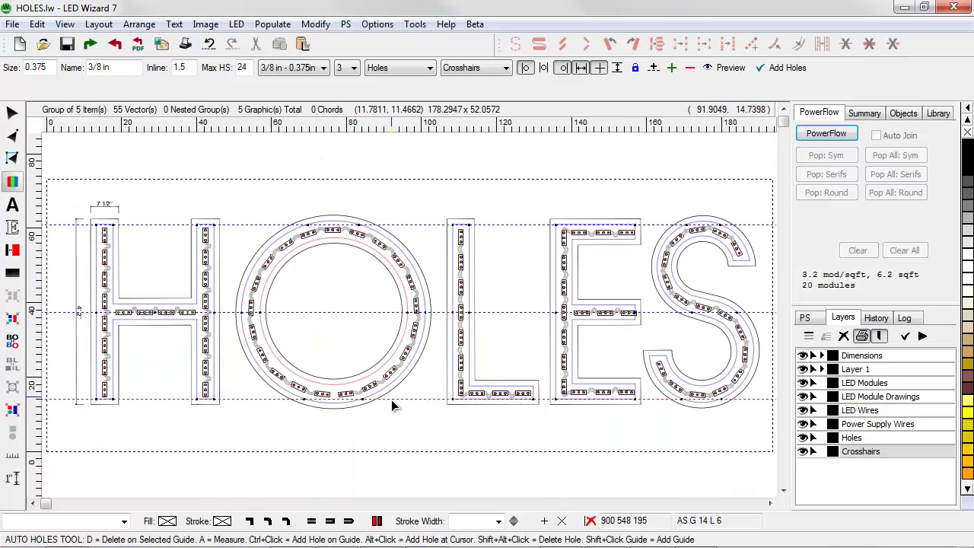
Add two extra holes by hand on the lowest guide along the foot of the L.
key("F2")
left_click_drag(422, 424, 562, 362)
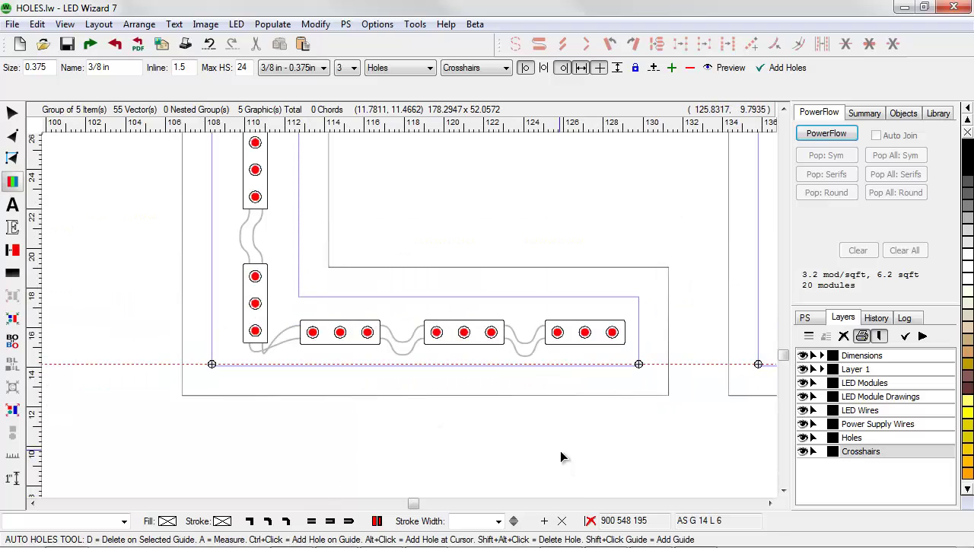
left_click(491, 365, "ctrl")
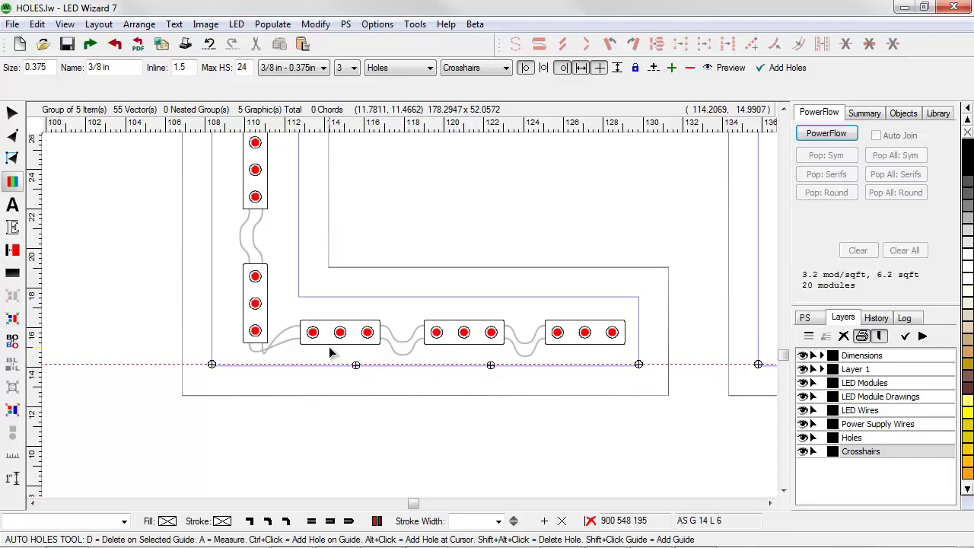
Move the two added holes off the guide, one below the middle LED module and one between the first two modules.
key("z")
left_click_drag(330, 334, 548, 401)
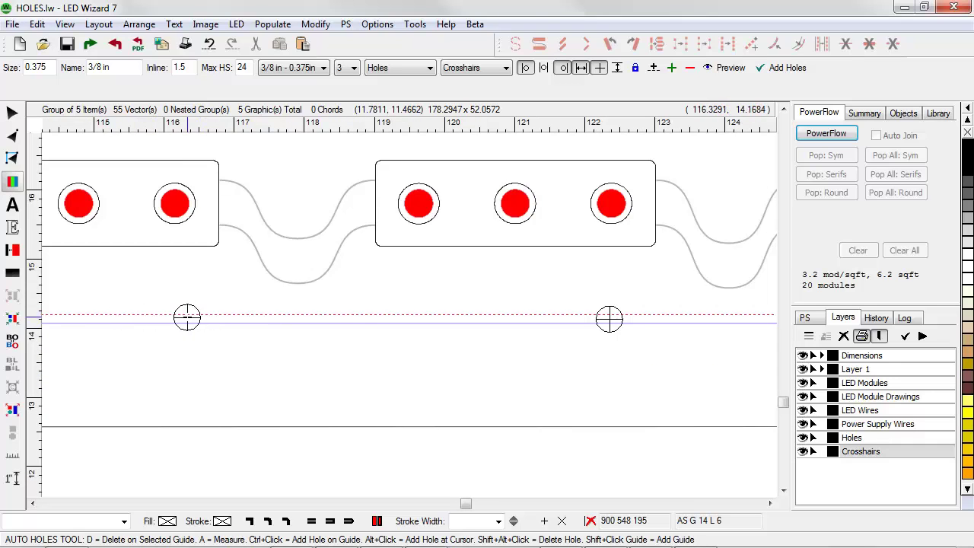
left_click_drag(614, 320, 632, 279)
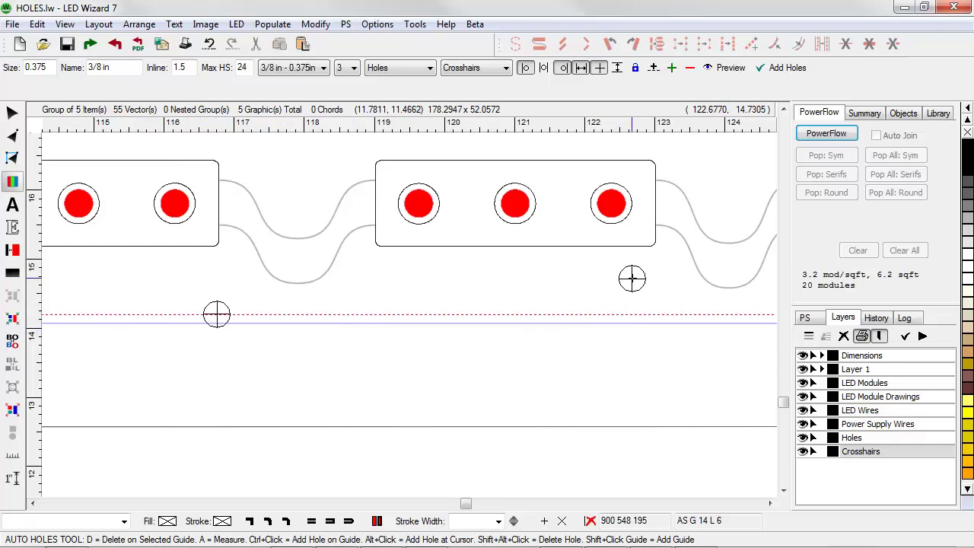
left_click_drag(213, 314, 303, 187)
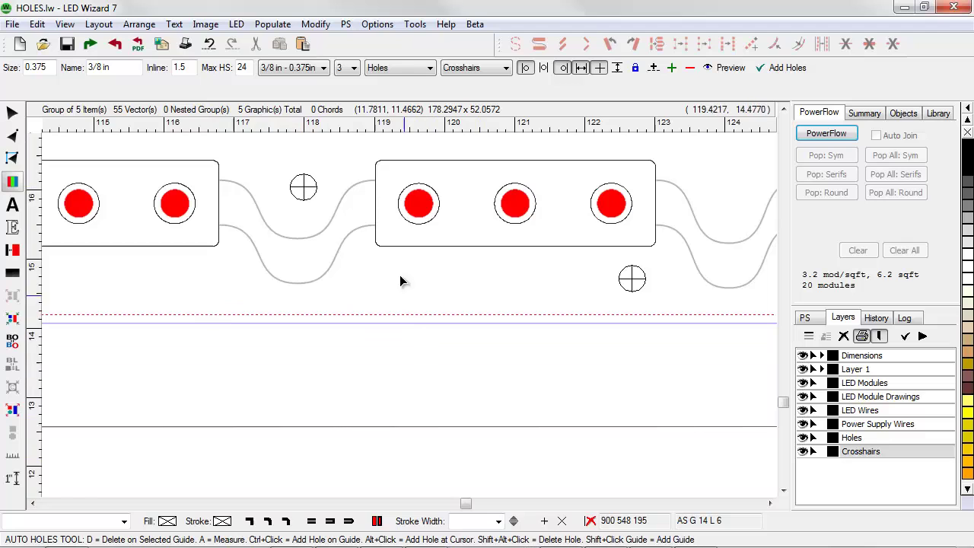
Delete the two manually added holes from the foot of the L.
left_click(304, 190, "alt+shift")
middle_click(634, 286)
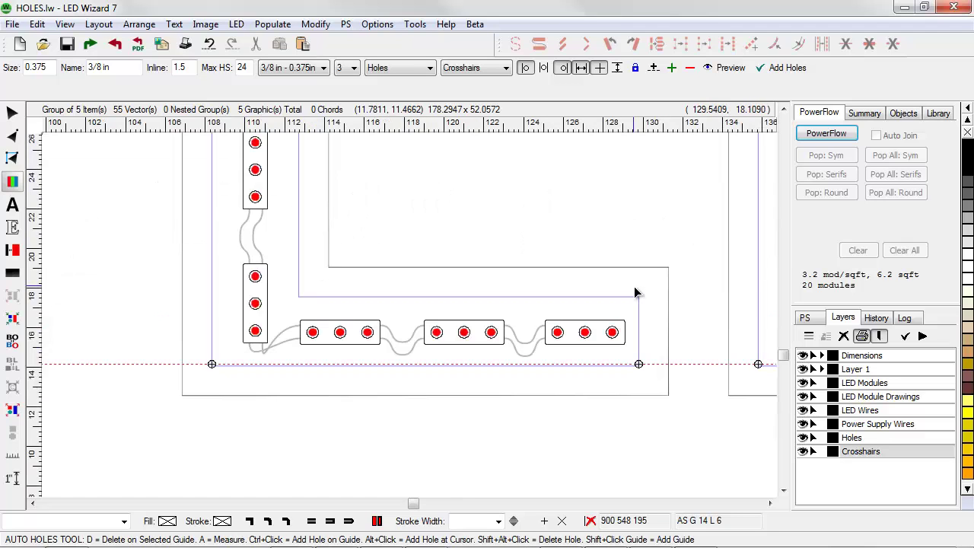
middle_click(635, 286, "shift")
Delete the hole between the LED modules at the middle of the H's crossbar.
key("z")
left_click_drag(549, 328, 675, 293)
key("z")
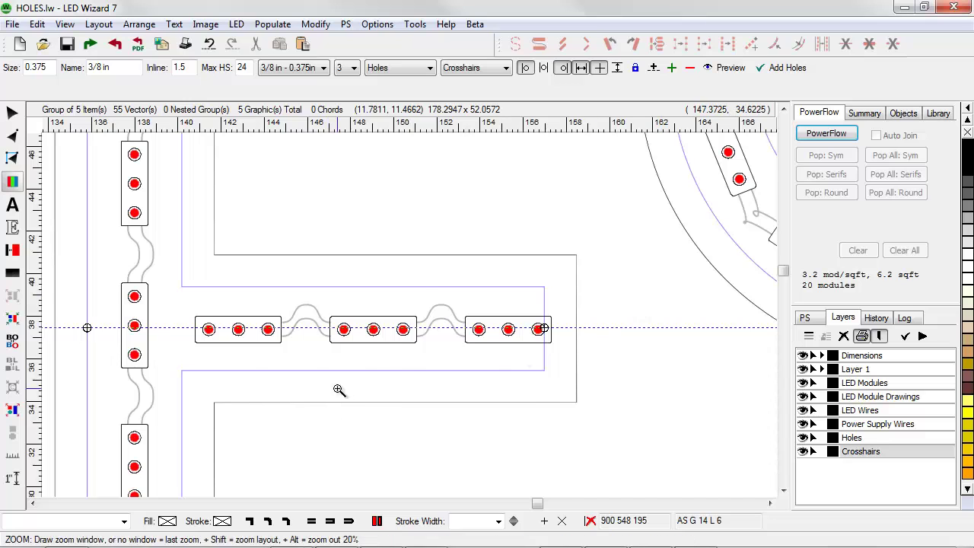
left_click(338, 394)
key("z")
left_click(304, 365)
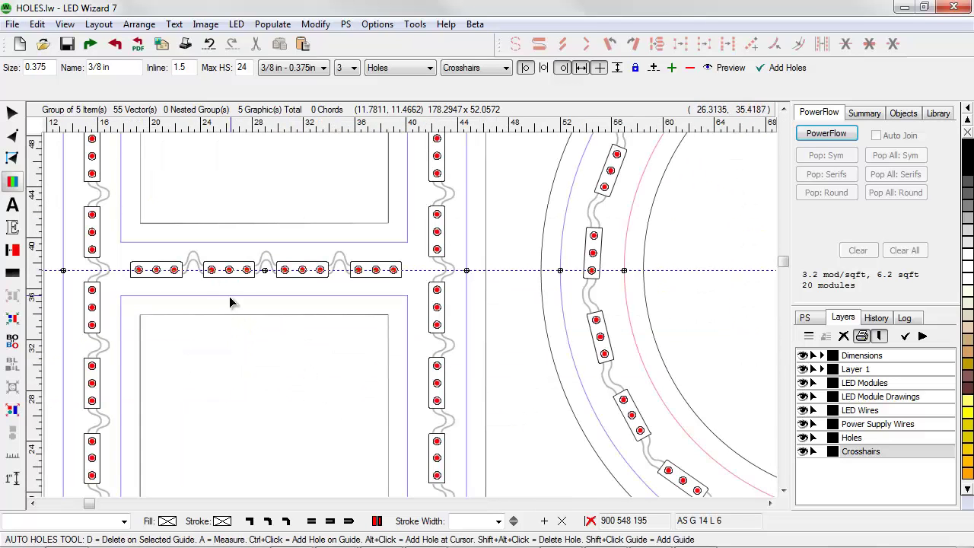
key("z")
left_click_drag(213, 297, 354, 245)
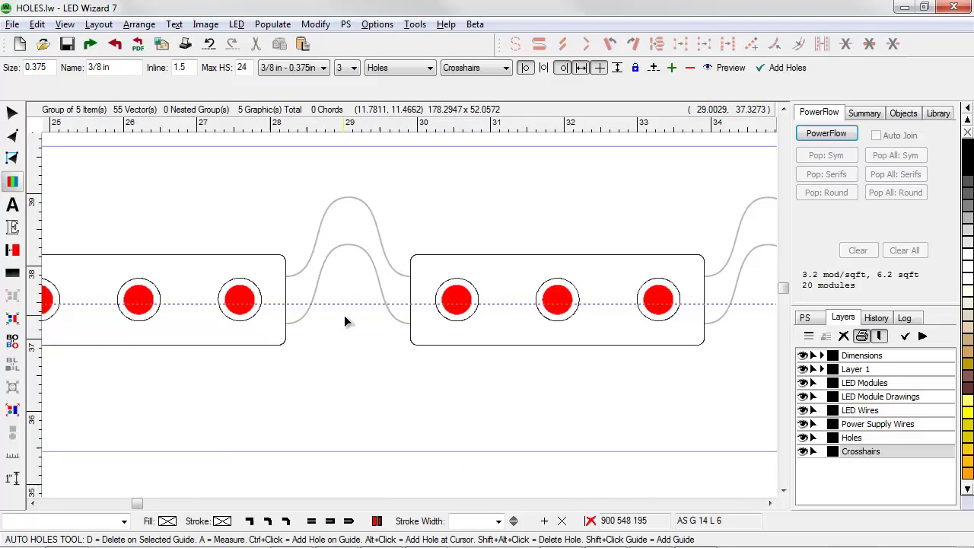
Check the planned holes at the middle of the S and add the mounting holes and crosshairs to all the letters.
key("z")
left_click(396, 335)
key("z")
left_click(396, 335)
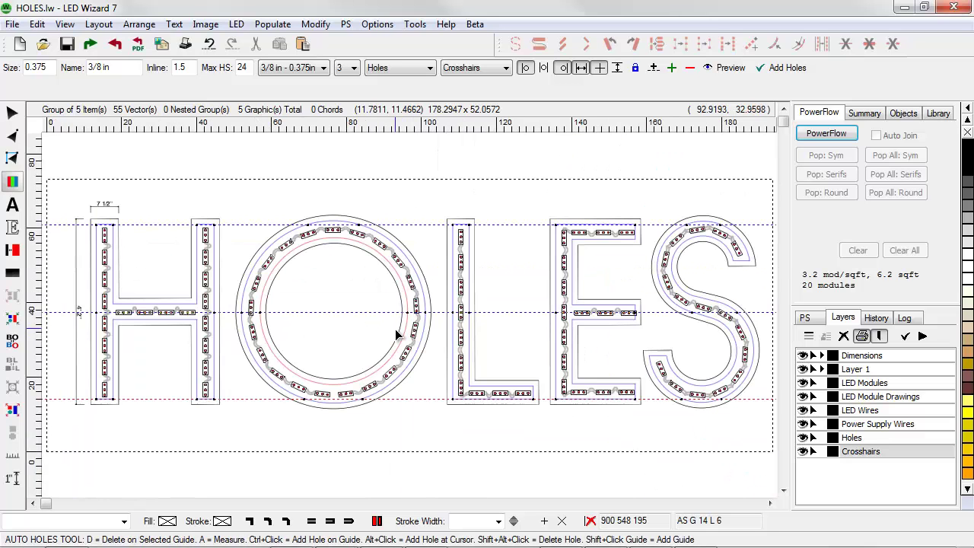
key("z")
left_click_drag(631, 344, 777, 284)
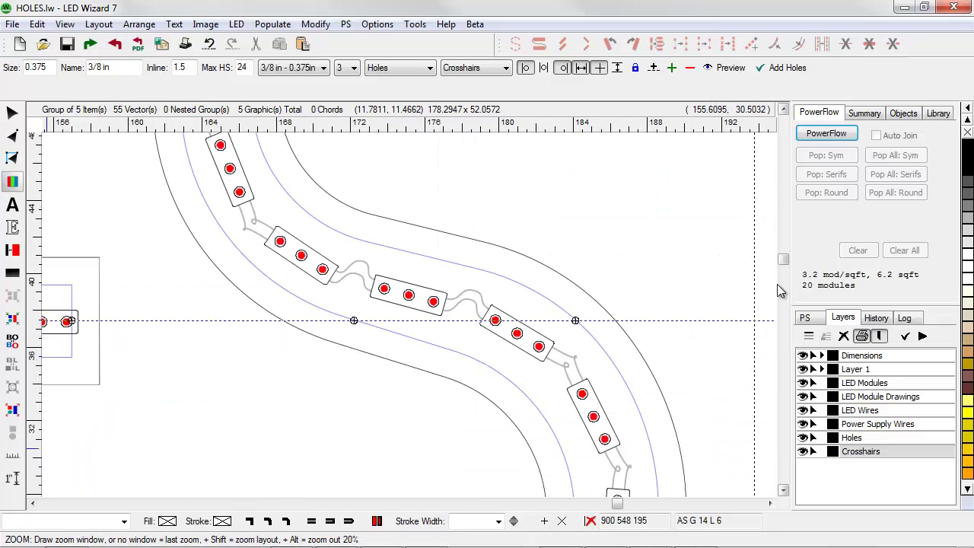
key("z")
left_click(572, 267)
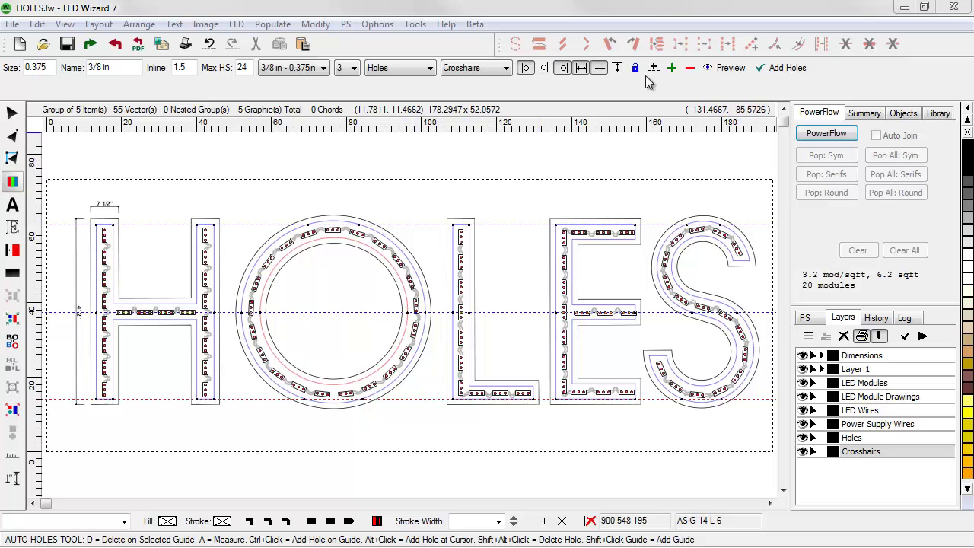
left_click(787, 70)
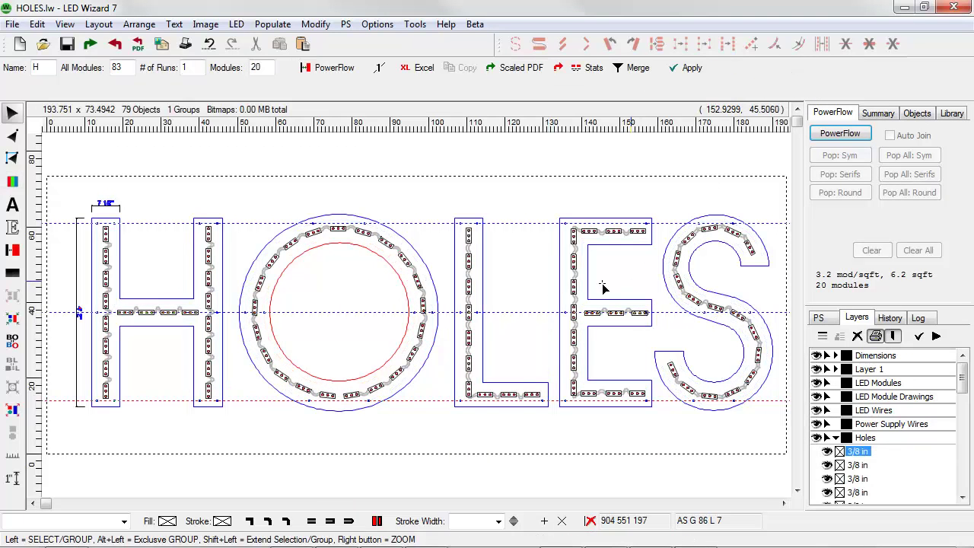
Examine the added holes at the top of the O and the contents of the Holes and Crosshairs layers.
left_click_drag(264, 195, 435, 271)
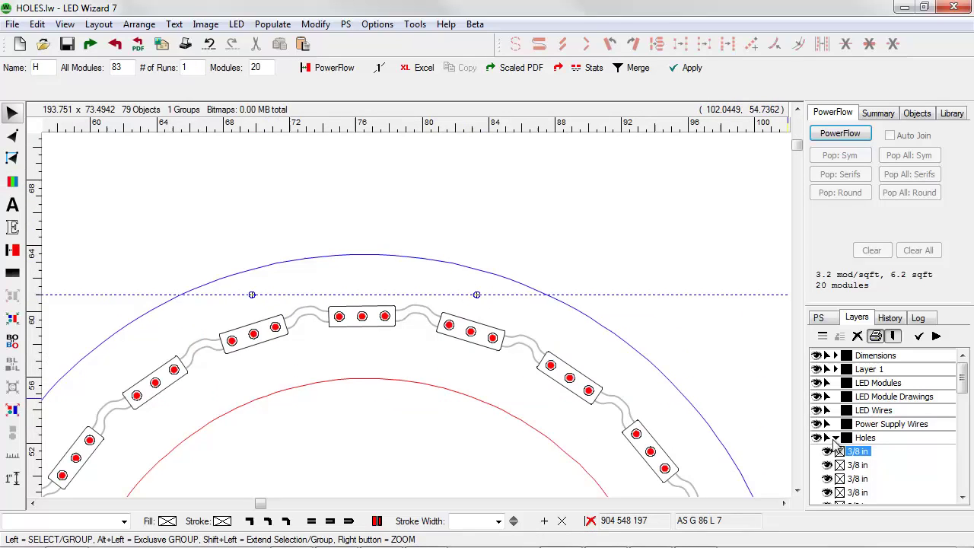
left_click(836, 438)
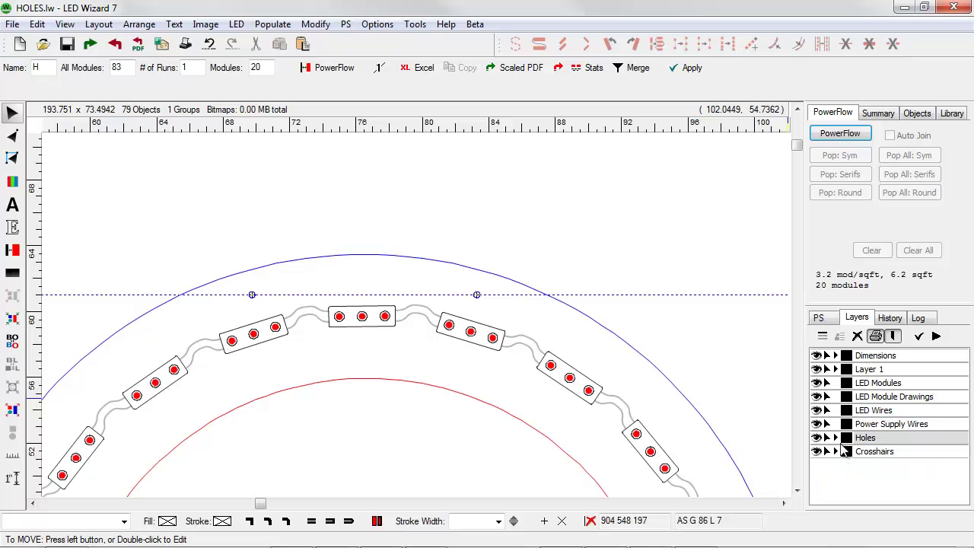
left_click(837, 439)
left_click(837, 439)
left_click(837, 452)
left_click(836, 453)
left_click(837, 452)
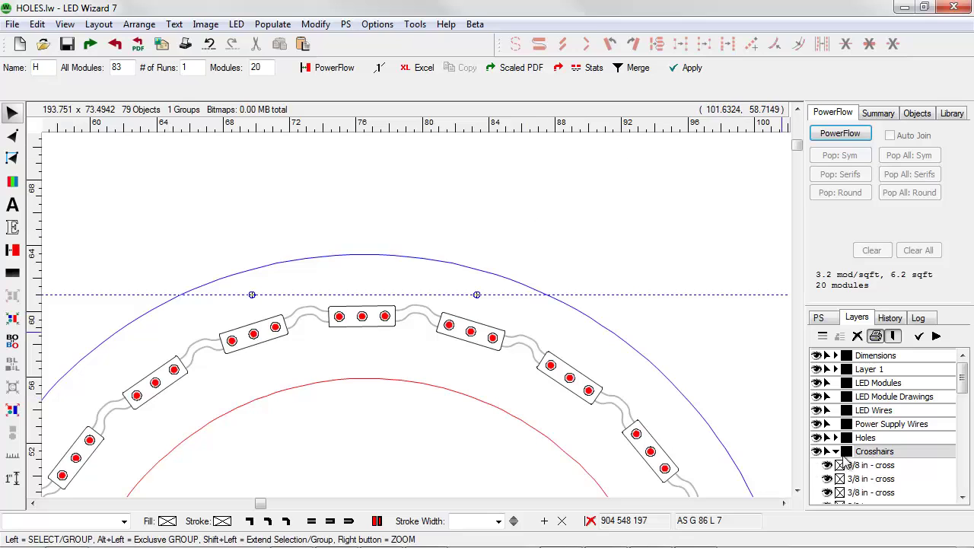
left_click(836, 452)
Create a router layer for the LED modules and check the marking lines on the O's modules.
right_click(304, 217)
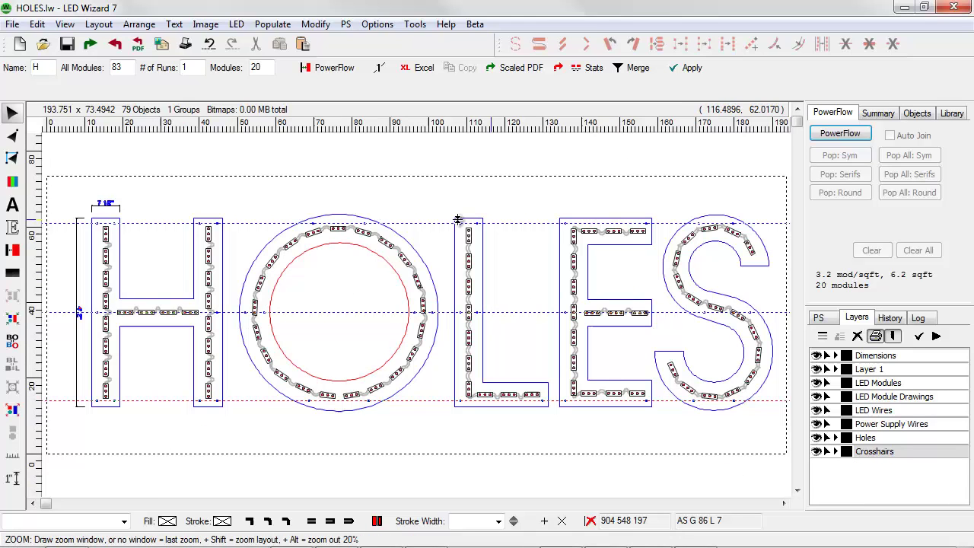
left_click_drag(261, 212, 446, 284)
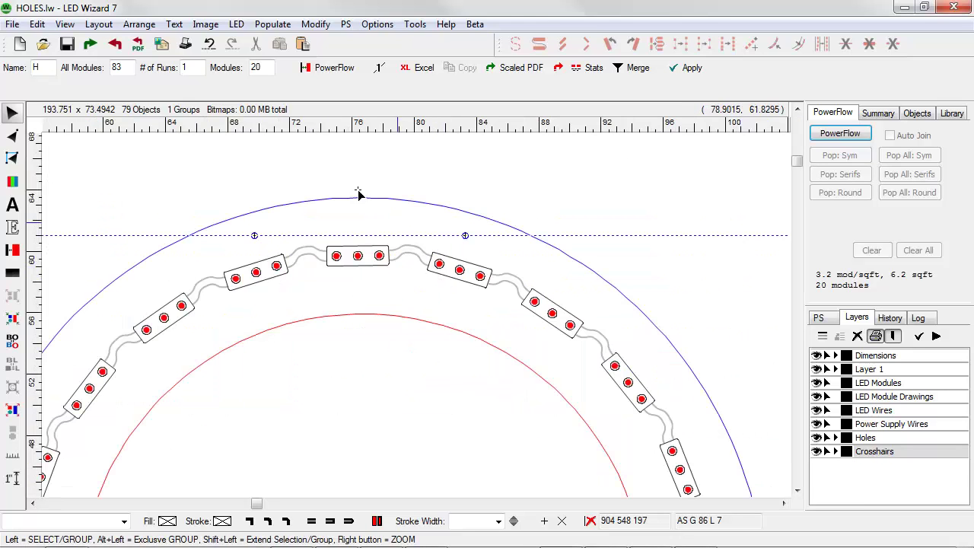
left_click(236, 24)
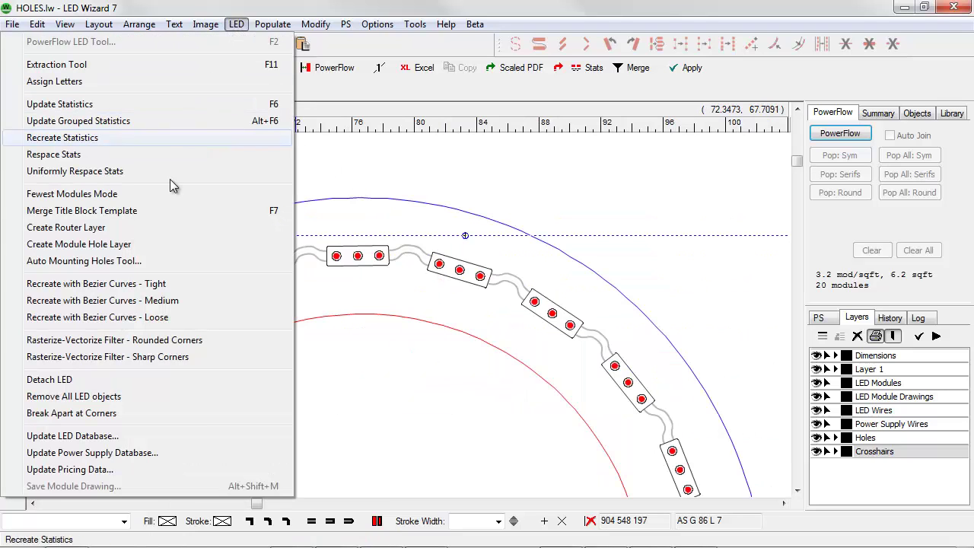
left_click(120, 231)
left_click_drag(411, 226, 528, 305)
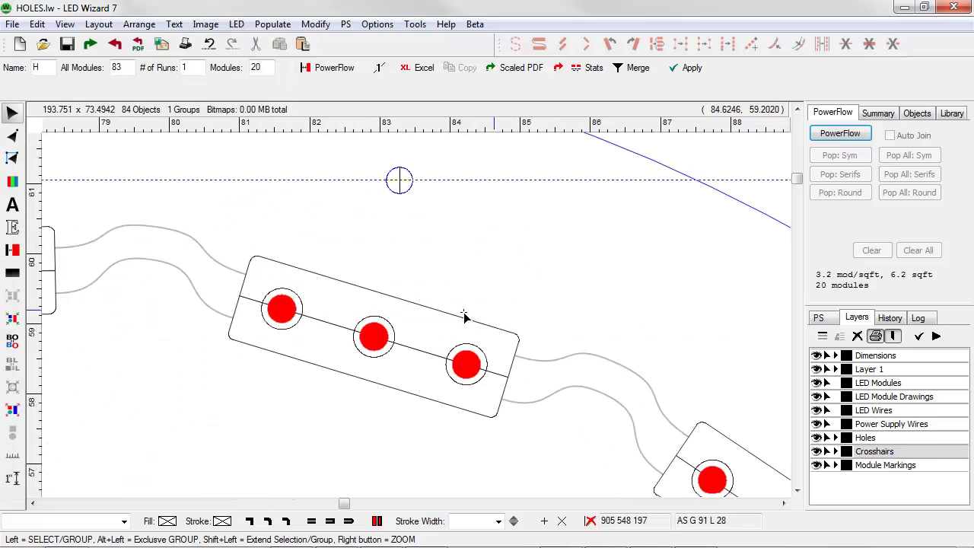
right_click(442, 267)
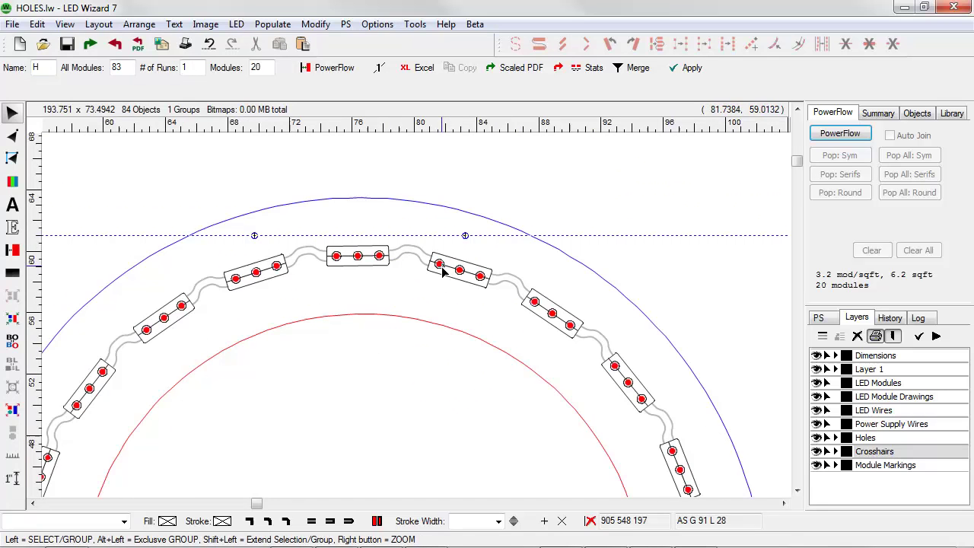
right_click(452, 356)
left_click_drag(201, 253, 373, 358)
right_click(467, 299)
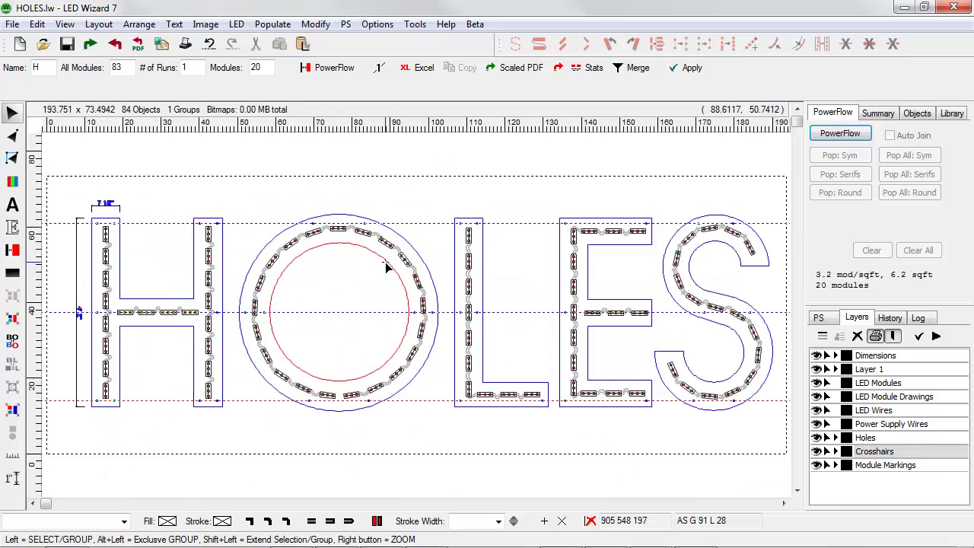
Move the letter group aside to inspect the exposed module markings and holes at the H's foot, and undo the move.
left_click_drag(387, 267, 501, 182)
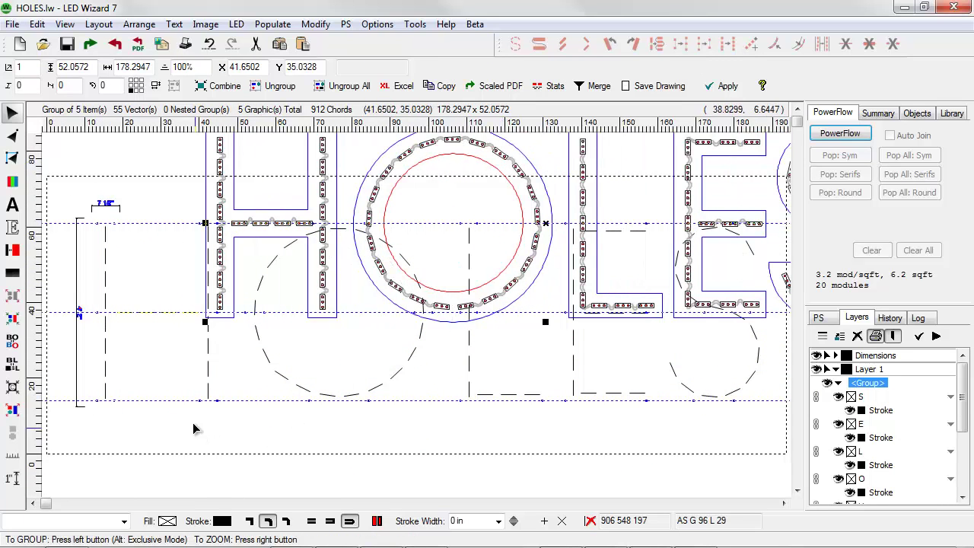
left_click_drag(187, 369, 263, 415)
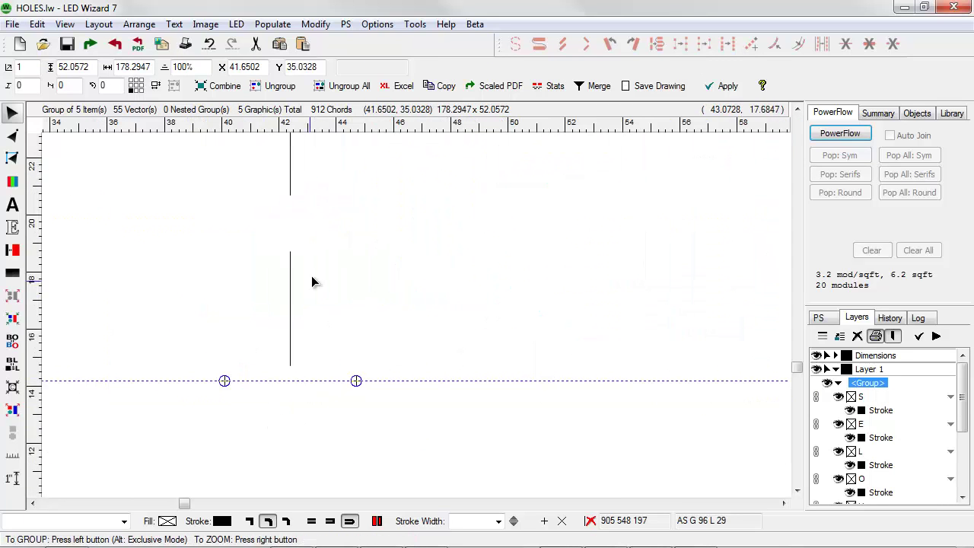
right_click(383, 275)
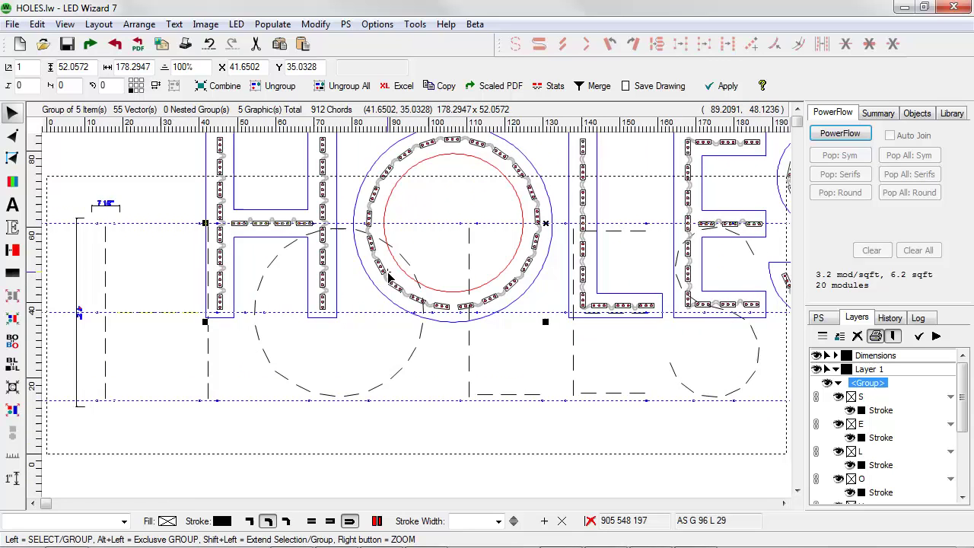
left_click(285, 186)
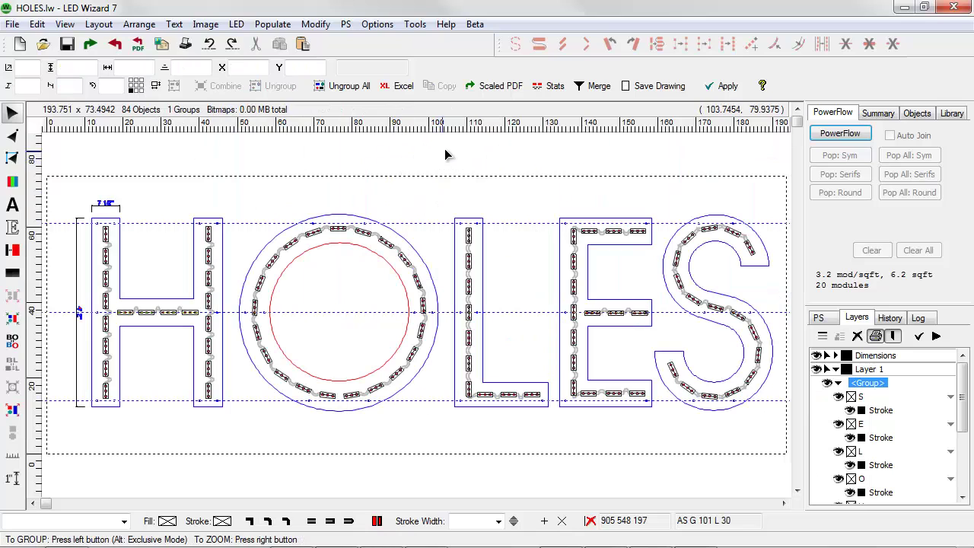
Start an export and exclude the Dimensions, LED Modules, LED Module Drawings and LED Wires layers from it.
left_click(118, 46)
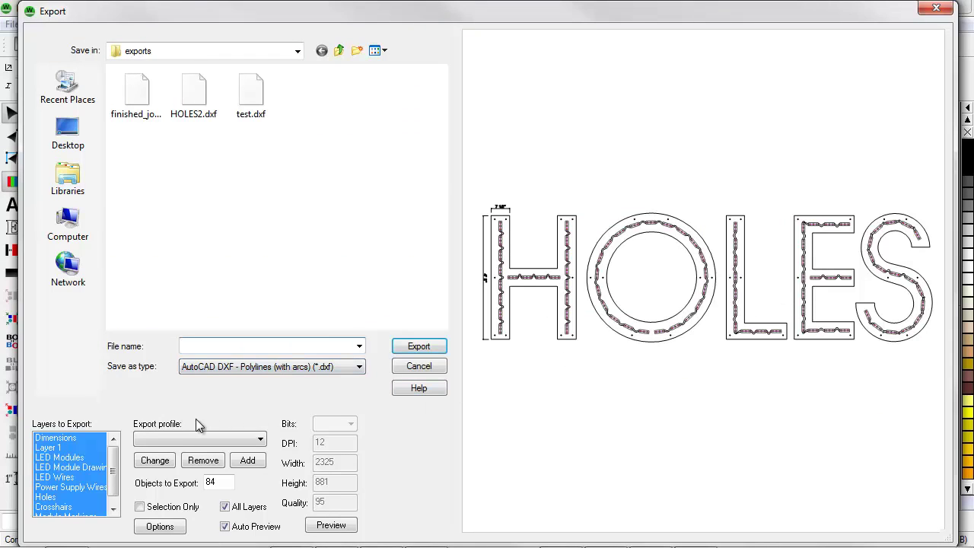
left_click(88, 445)
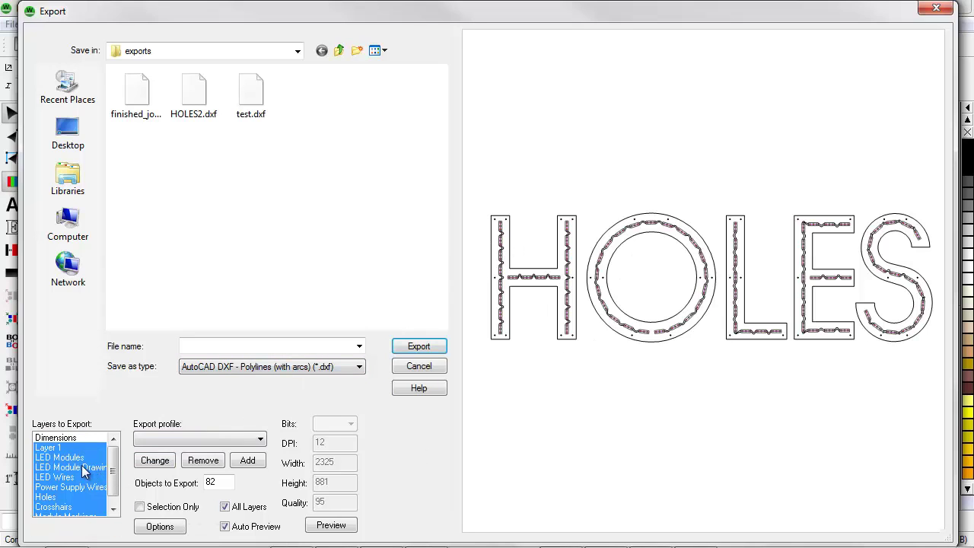
left_click(82, 458)
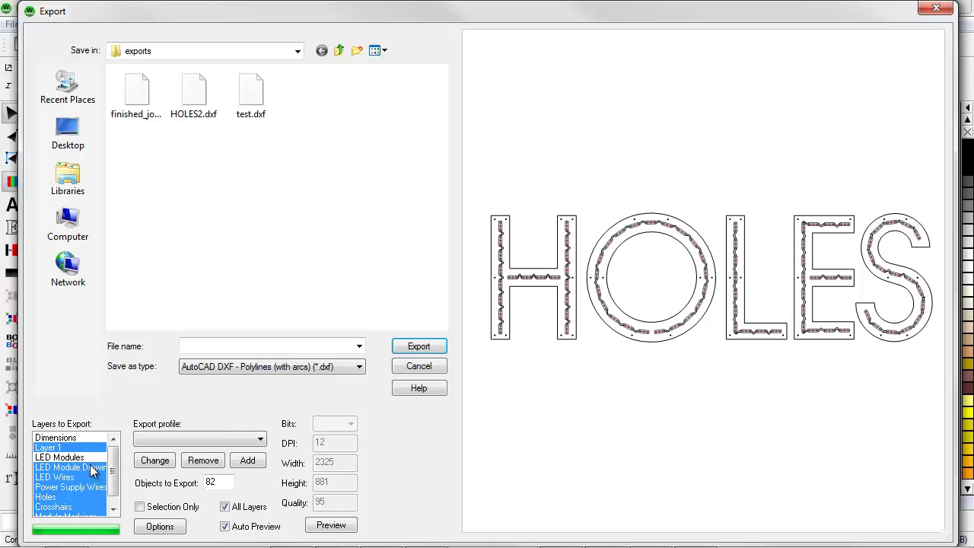
left_click(96, 467)
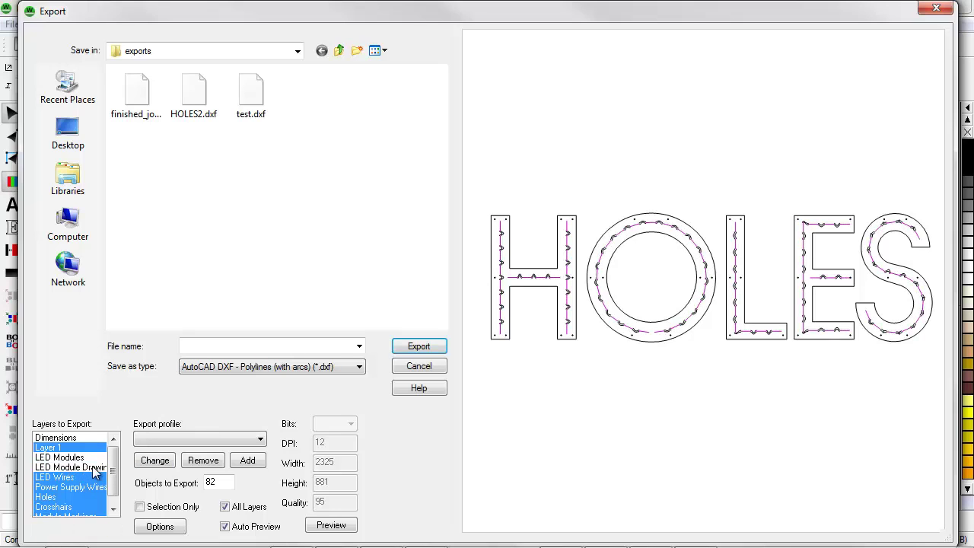
left_click(86, 477)
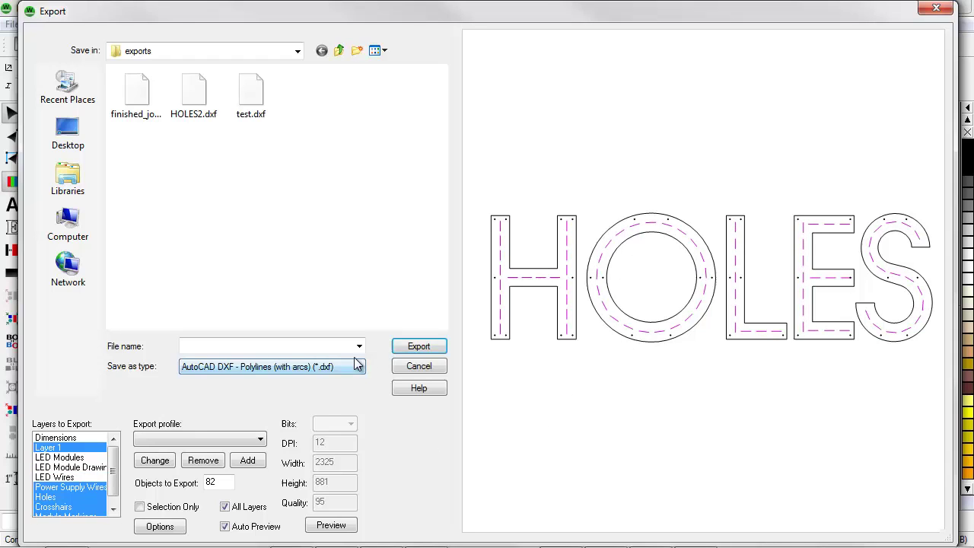
Name the export file HOLES and export it as AutoCAD DXF - Polylines (with arcs).
left_click(333, 347)
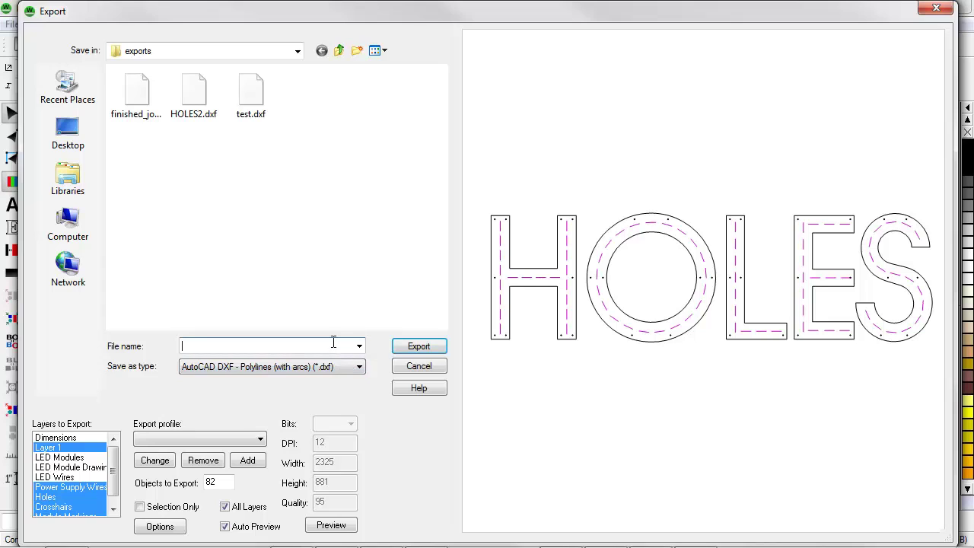
type("HOLES")
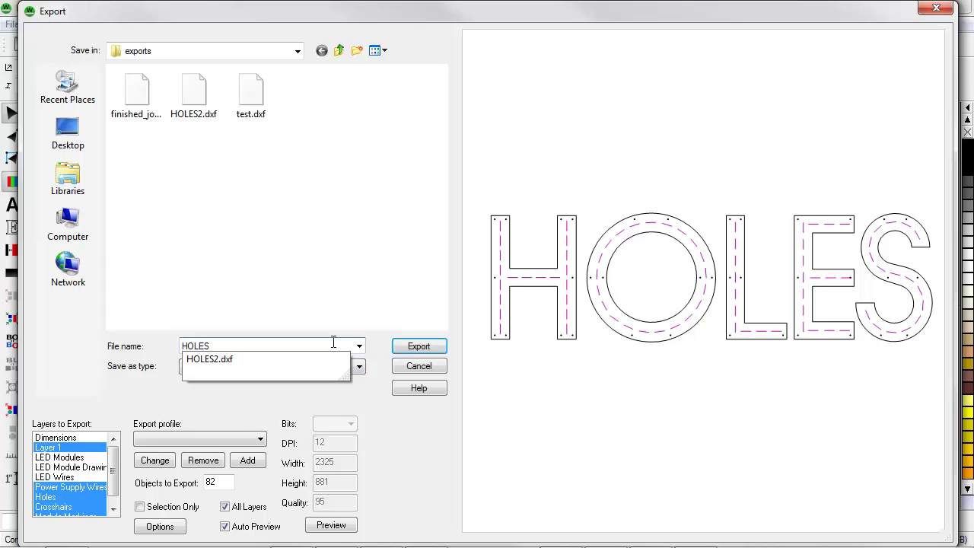
left_click(377, 444)
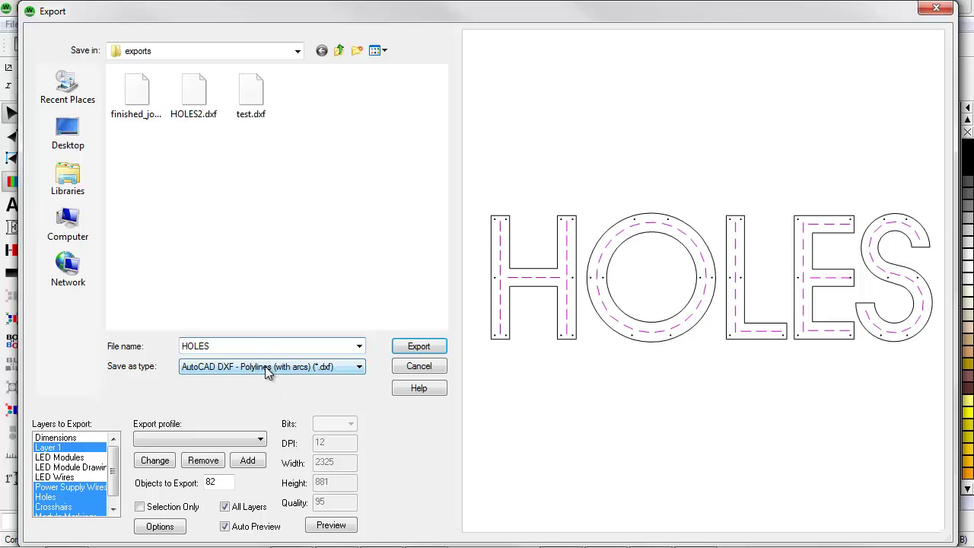
left_click(424, 347)
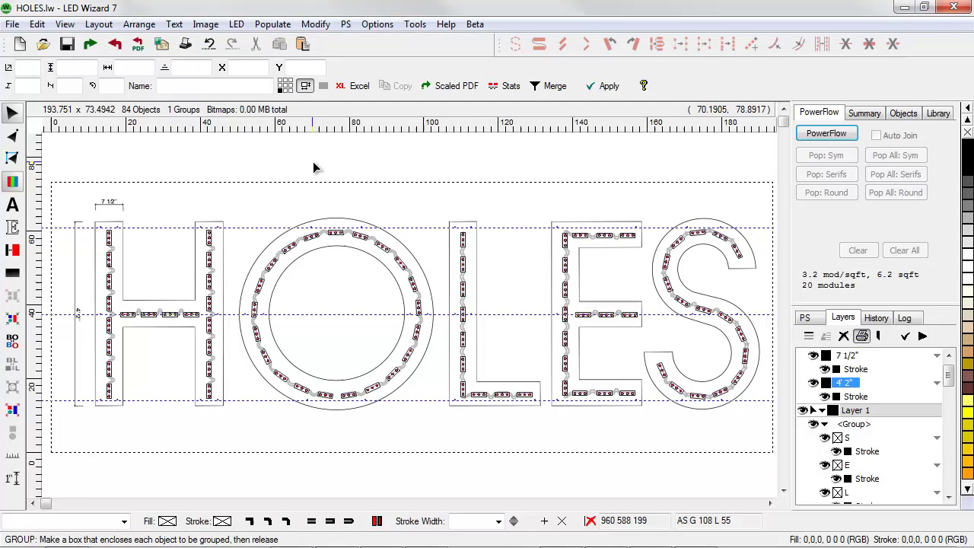
Import HOLES.dxf, place it above the original letters, and enlarge the layout to about 200 × 129 to enclose both.
left_click(90, 43)
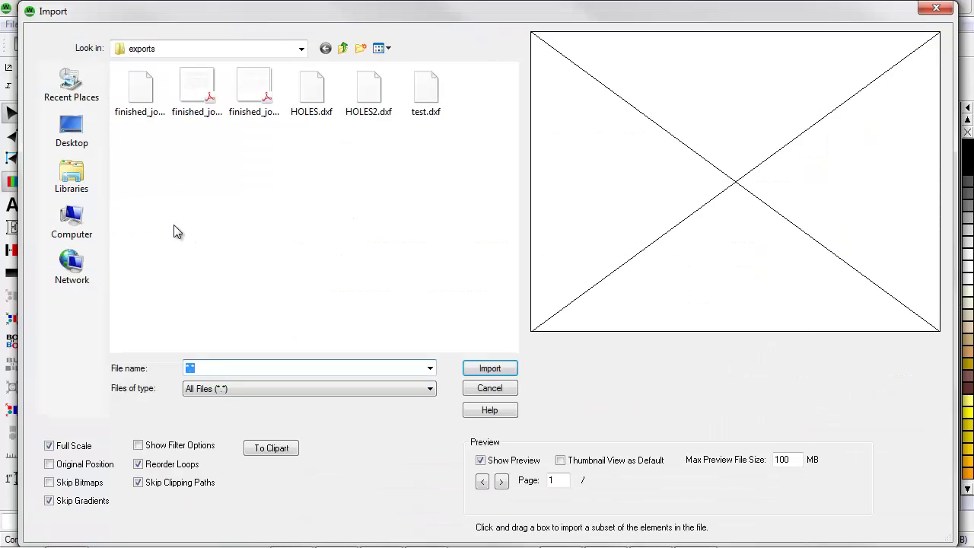
left_click(311, 90)
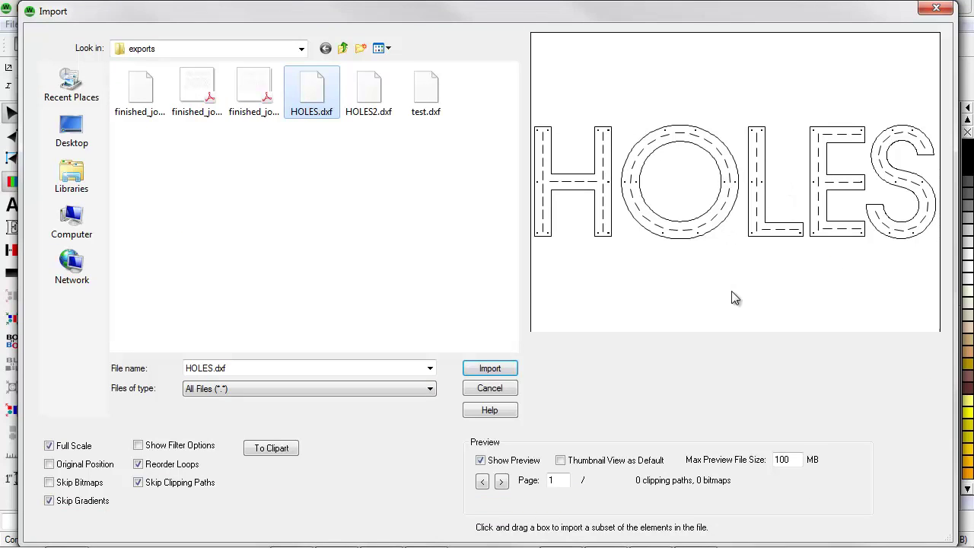
left_click(490, 369)
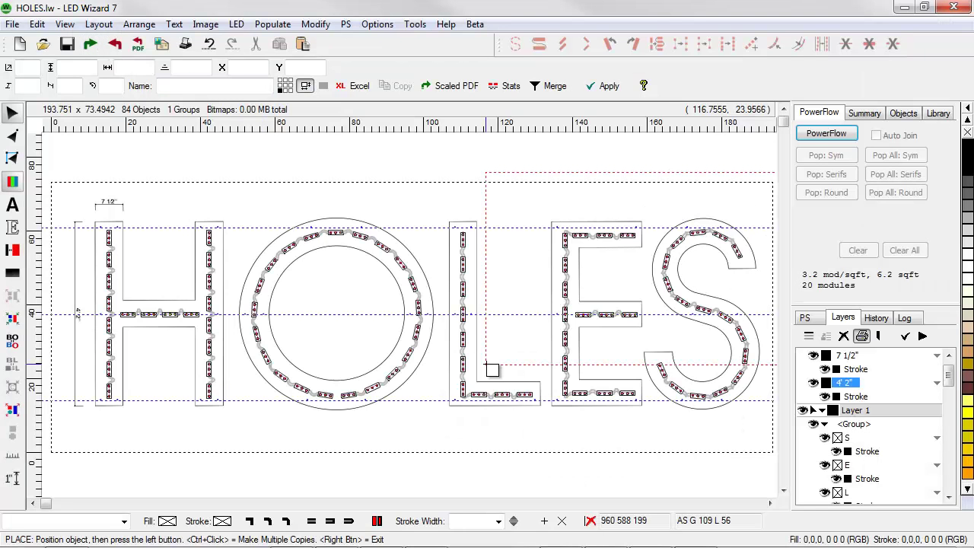
left_click(101, 185)
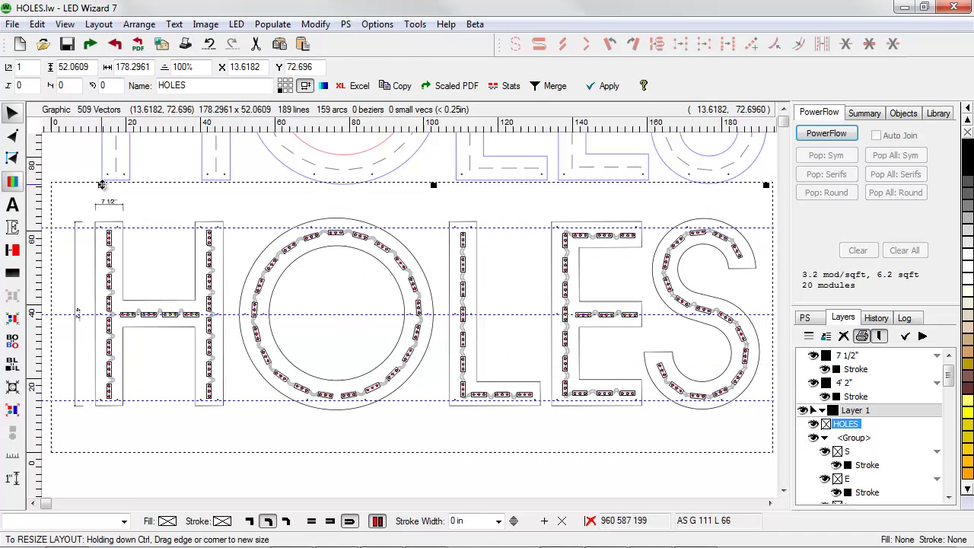
right_click(144, 216)
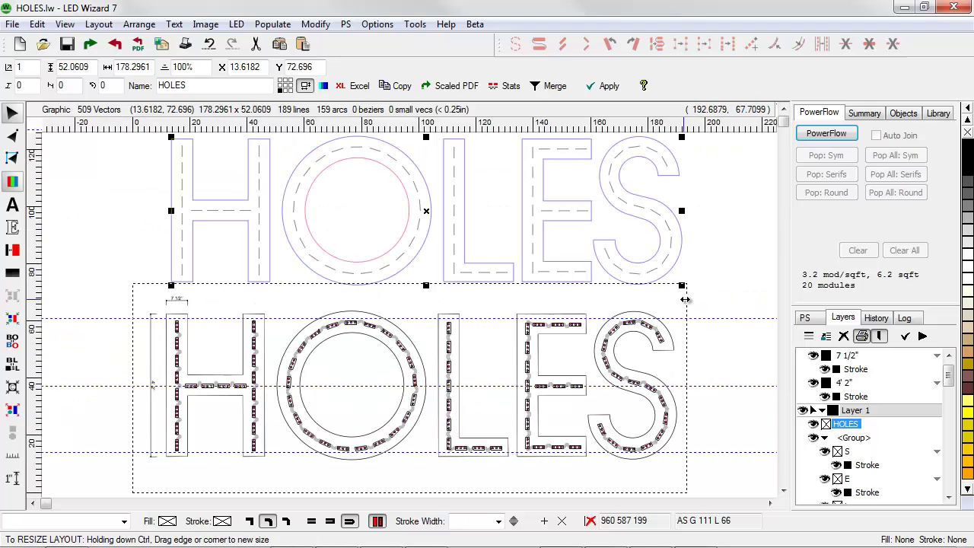
left_click_drag(689, 296, 708, 130)
Examine the imported holes, crosshairs and module markings along the foot of the L, and deselect the imported drawing.
left_click_drag(328, 222, 527, 313)
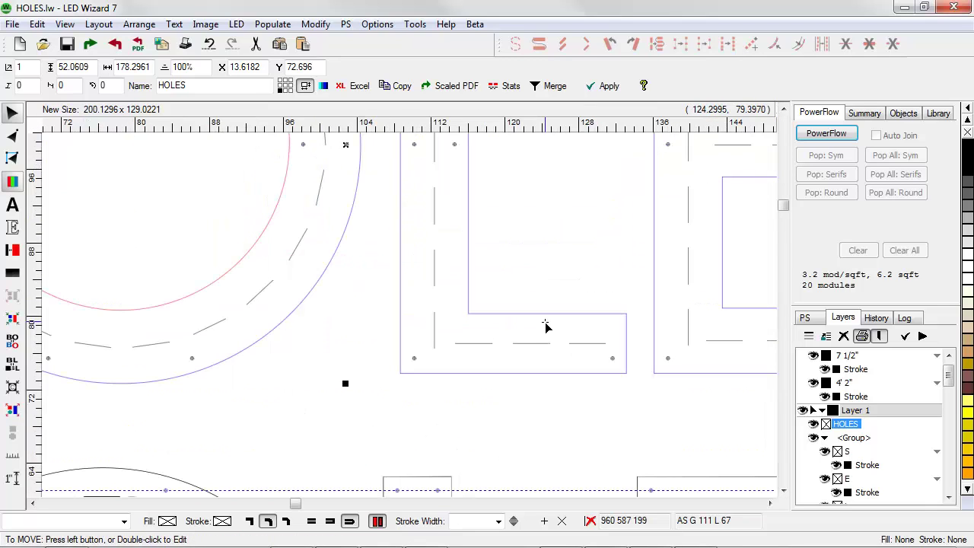
left_click_drag(385, 301, 644, 391)
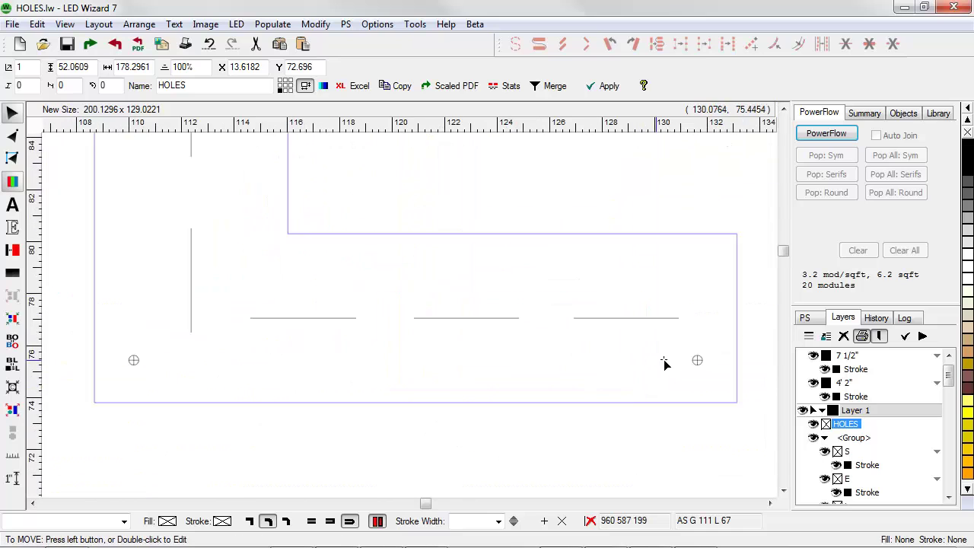
right_click(492, 327)
right_click(503, 245)
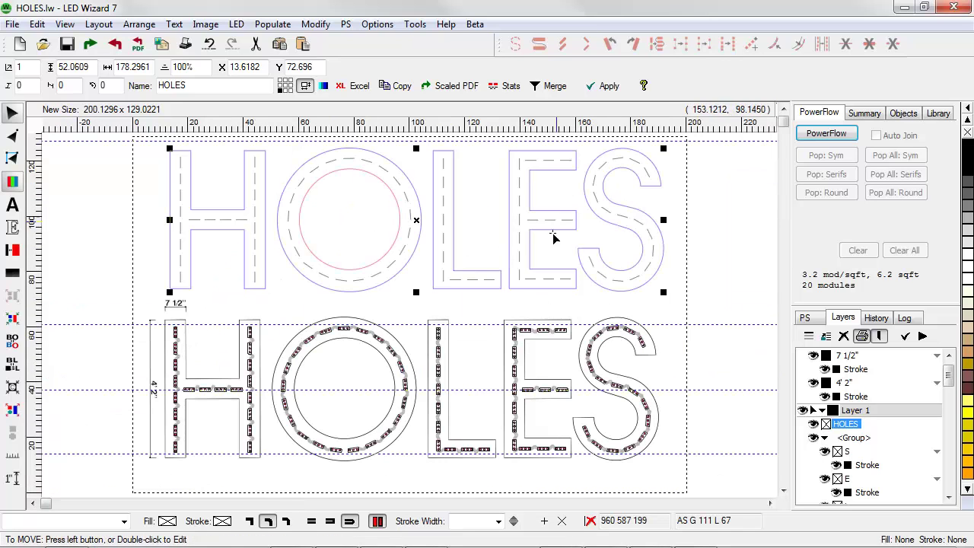
left_click(724, 319)
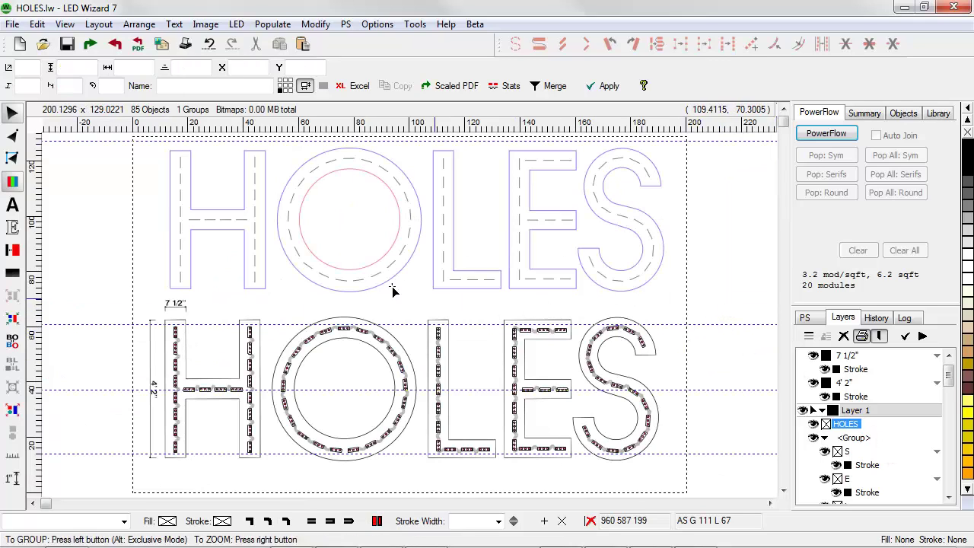